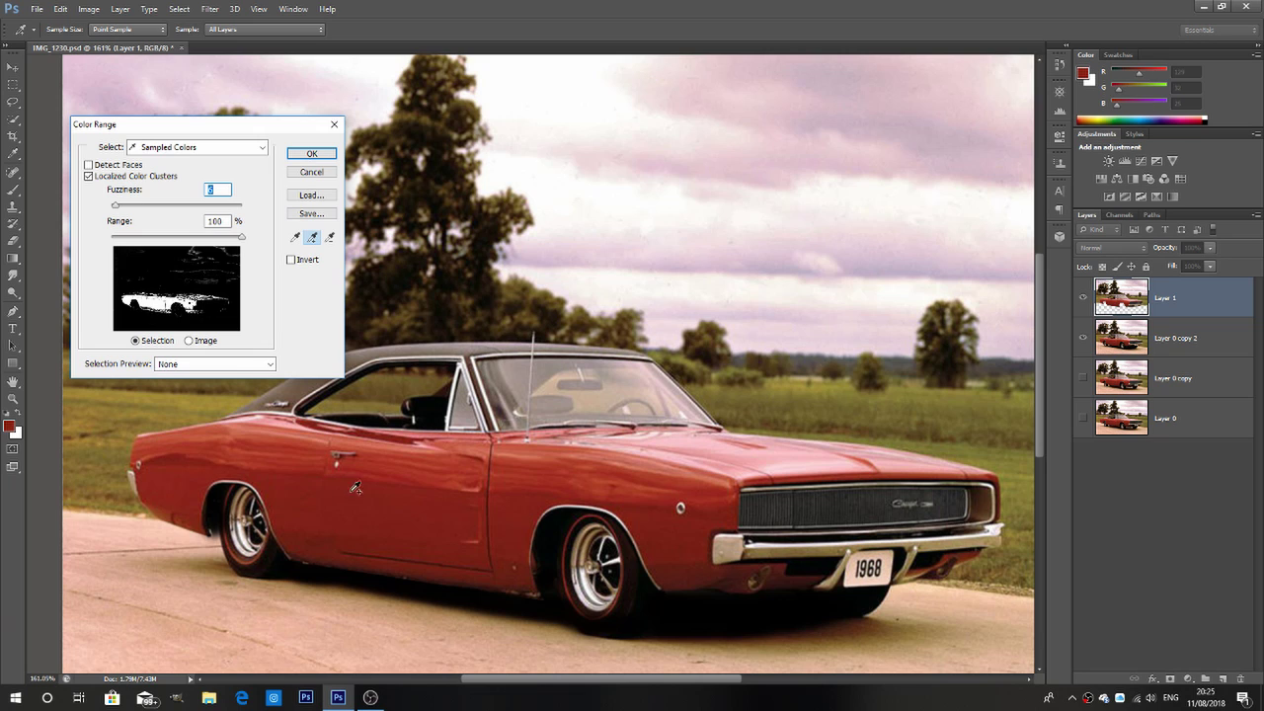
left_click(642, 454)
left_click(713, 449)
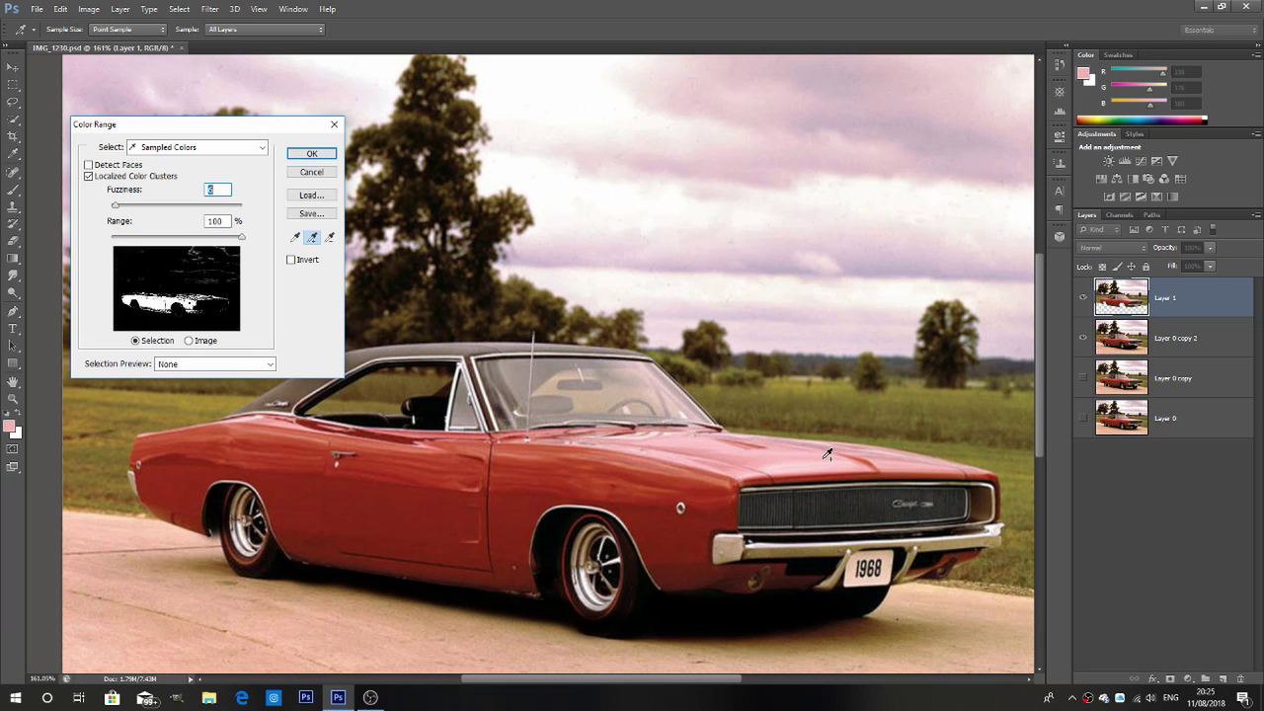
left_click(691, 447)
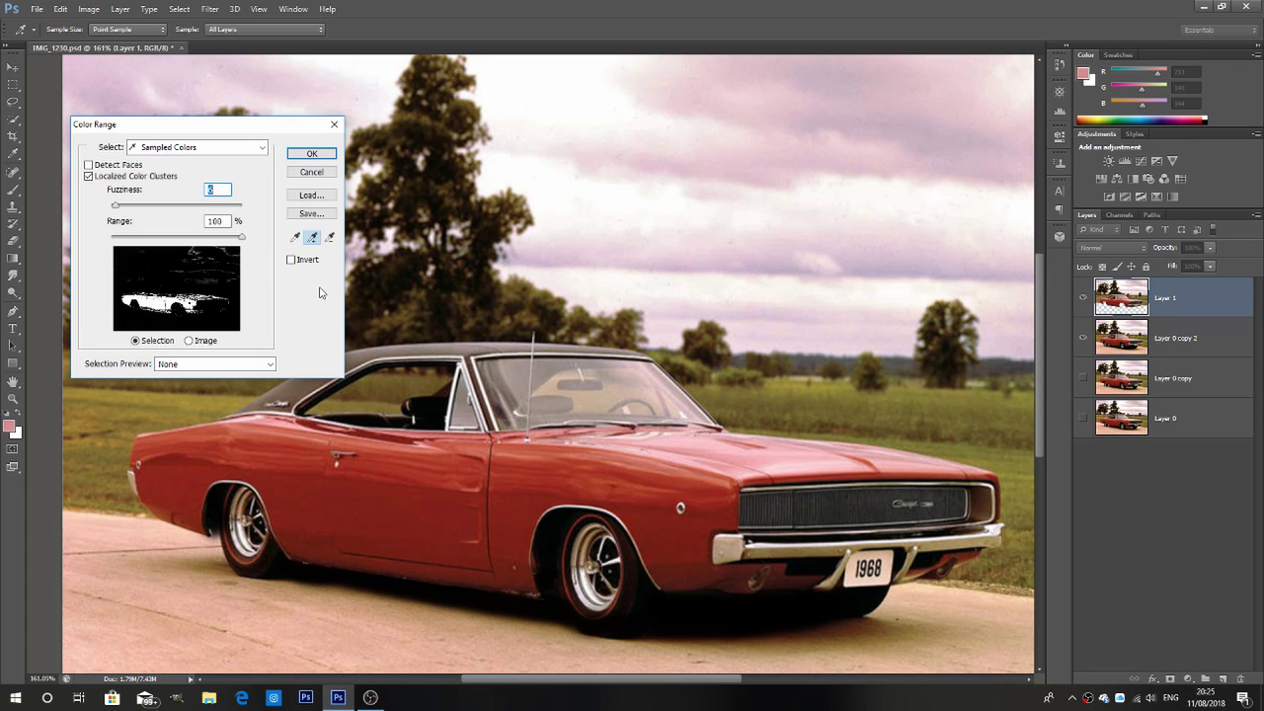
Restart the Color Range sample from the red door and add the paint shades of the front fender and the area around the front bumper.
left_click(295, 237)
left_click(402, 516)
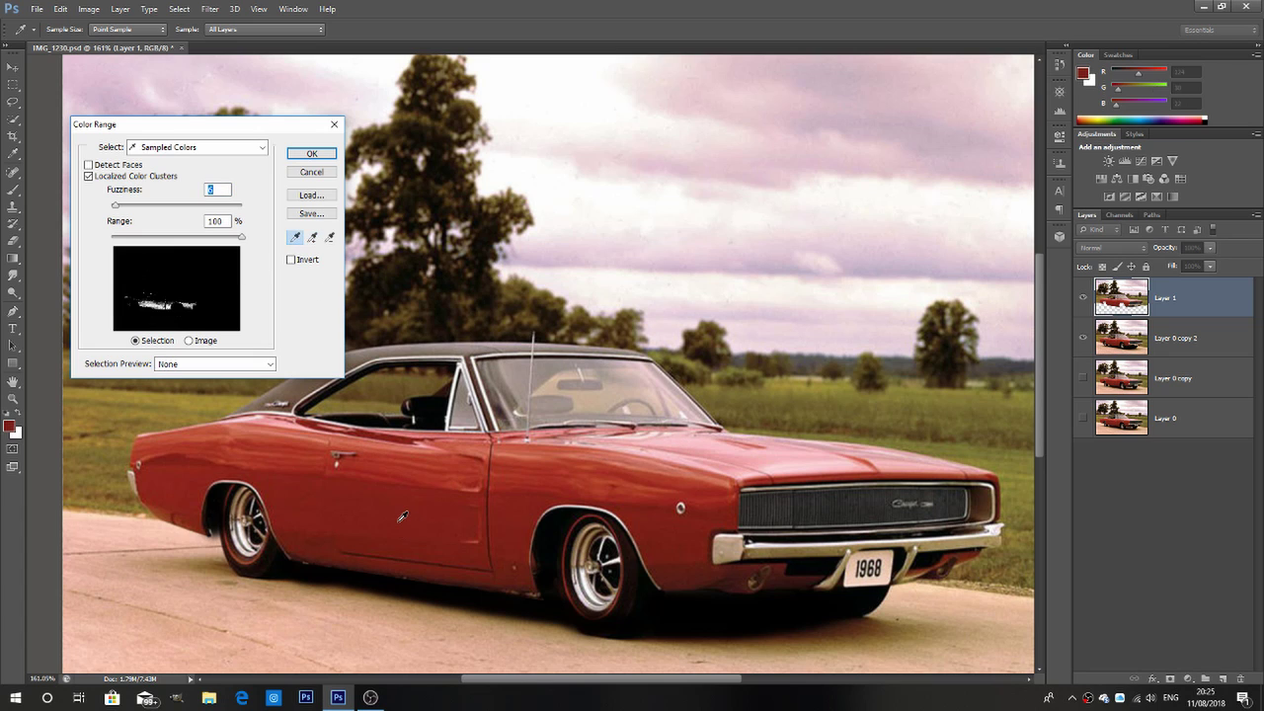
left_click(312, 237)
mouse_move(503, 466)
left_mouse_down()
mouse_move(327, 459)
mouse_move(281, 440)
mouse_move(134, 453)
mouse_move(169, 467)
mouse_move(158, 477)
mouse_move(186, 512)
mouse_move(254, 495)
mouse_move(536, 495)
mouse_move(762, 455)
mouse_move(755, 476)
mouse_move(548, 462)
mouse_move(517, 530)
mouse_move(486, 537)
mouse_move(304, 469)
mouse_move(257, 432)
mouse_move(289, 429)
mouse_move(464, 511)
mouse_move(597, 489)
mouse_move(651, 510)
mouse_move(686, 566)
mouse_move(804, 581)
left_mouse_up()
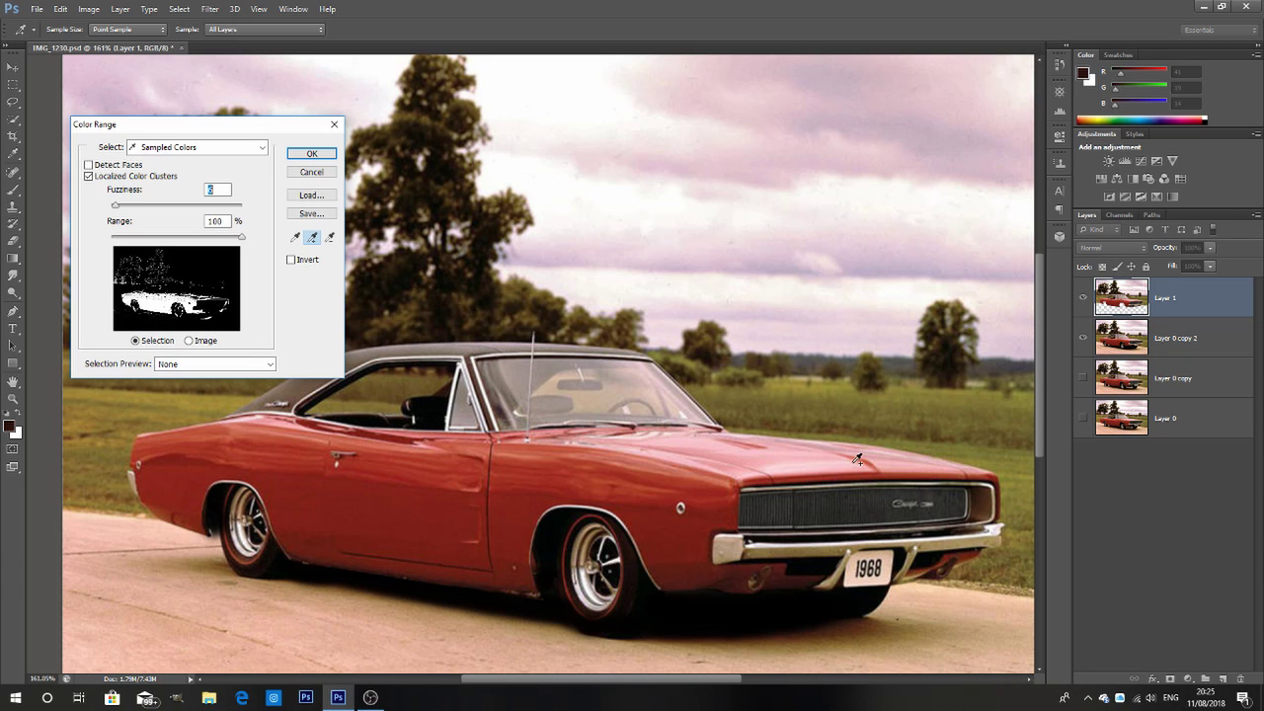
left_click(970, 555)
left_click(955, 553)
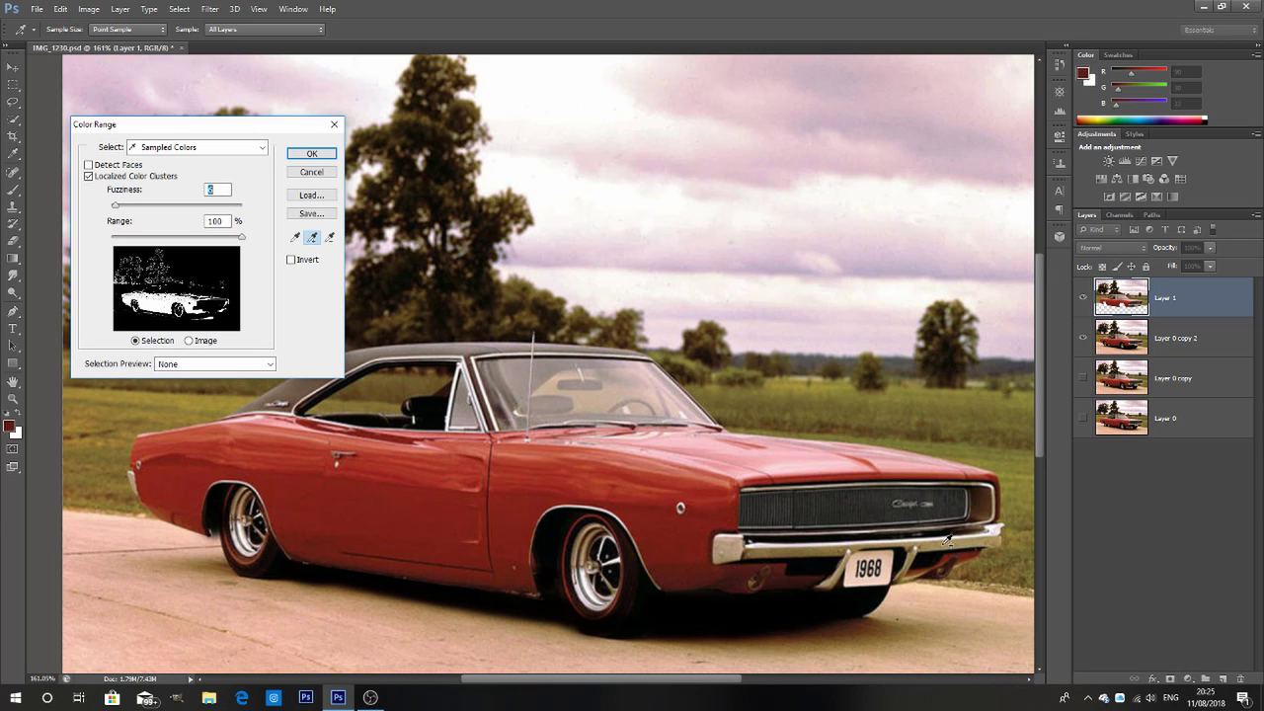
Add the hood highlights and the paint along the upper door edge to the Color Range sample, and create the selection.
left_click(926, 470)
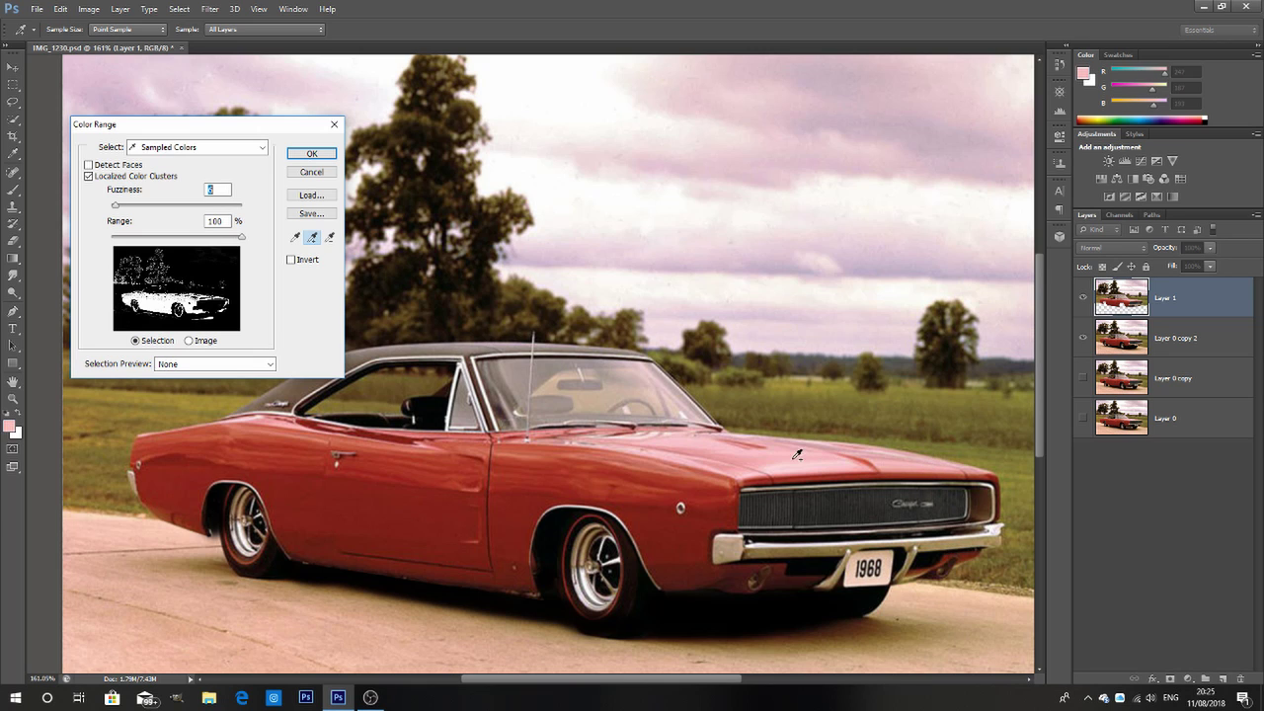
left_click(739, 455)
left_click(635, 434)
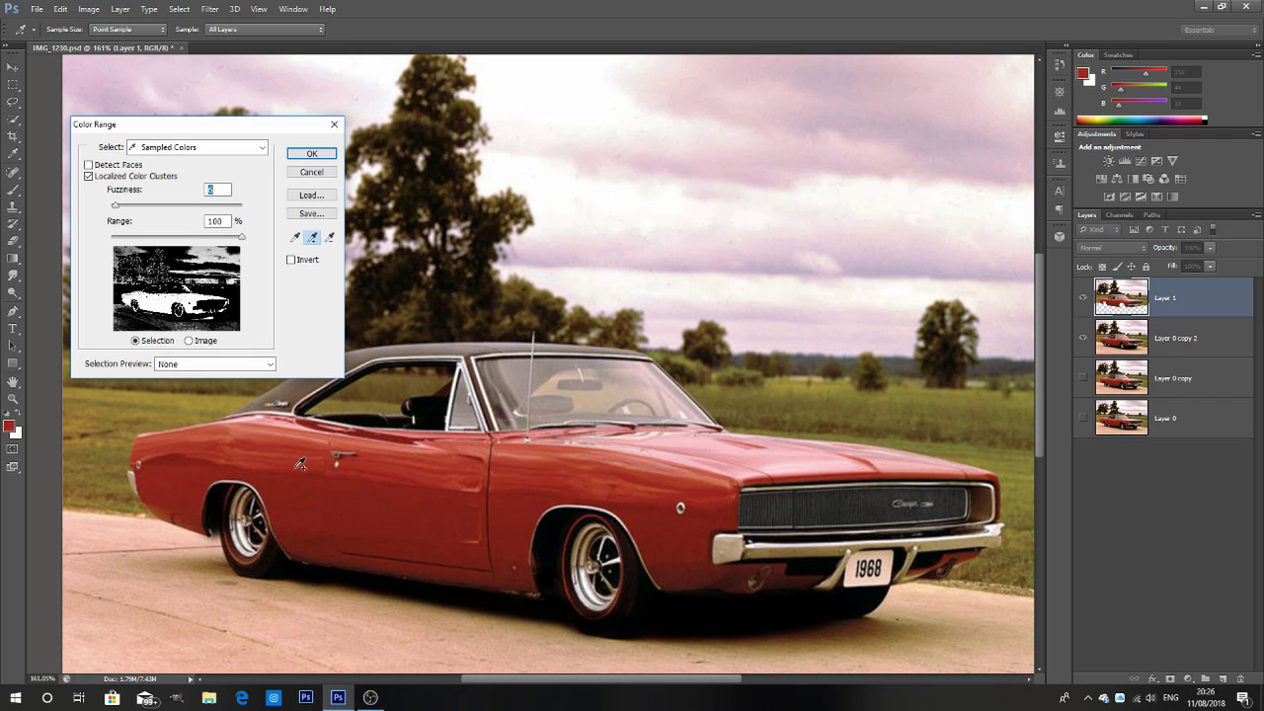
left_click(314, 420)
left_click(314, 420)
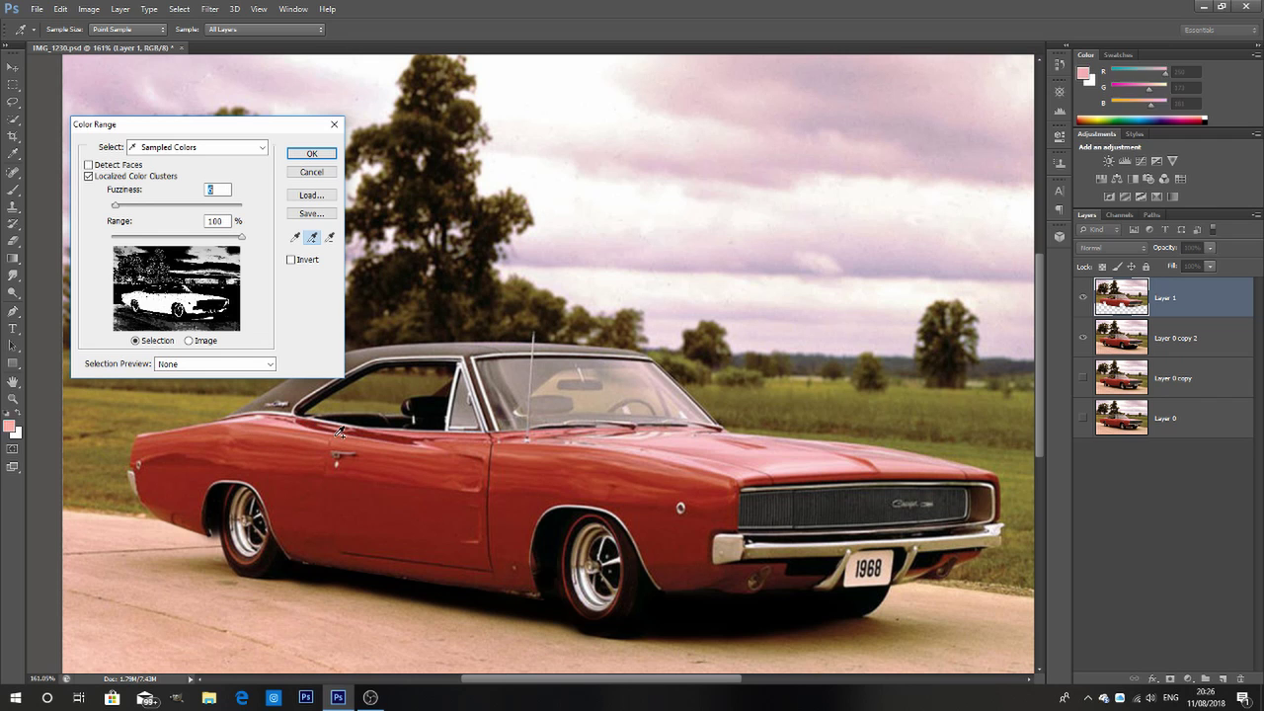
left_click(310, 151)
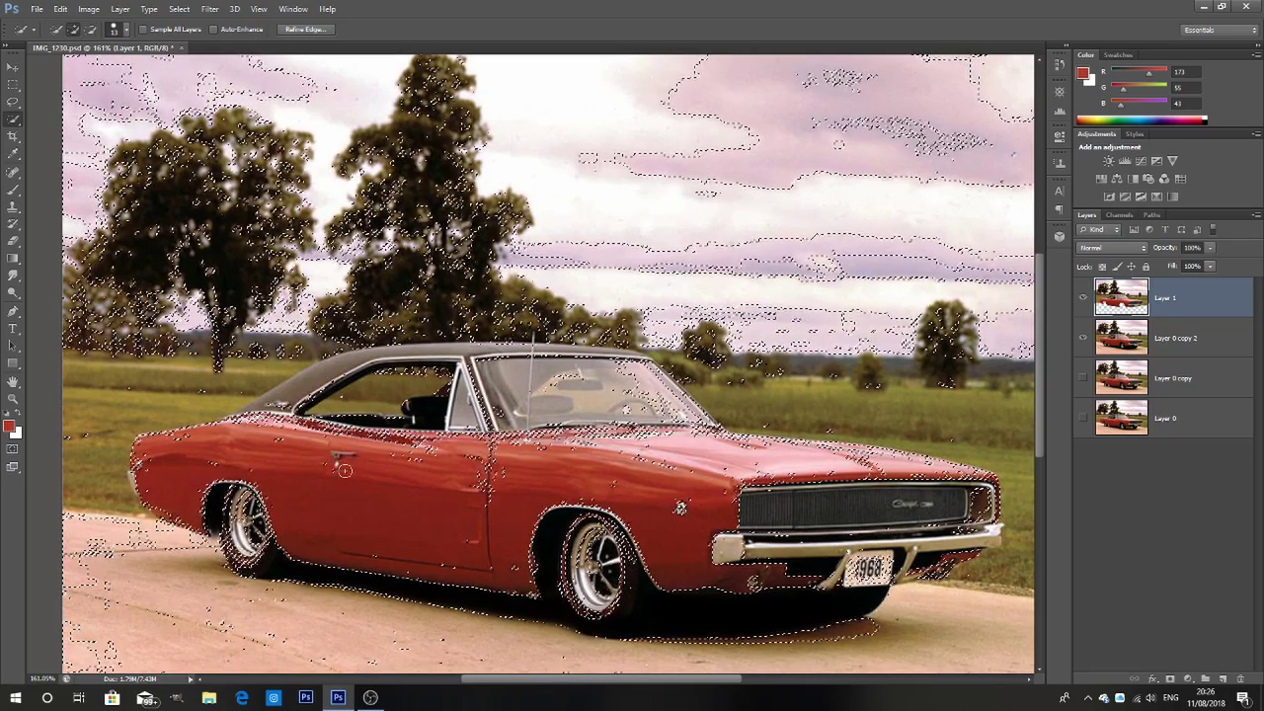
With Quick Selection, add the door and rear quarter to the selection and subtract the sky, trees and car windows.
left_click_drag(345, 471, 254, 451)
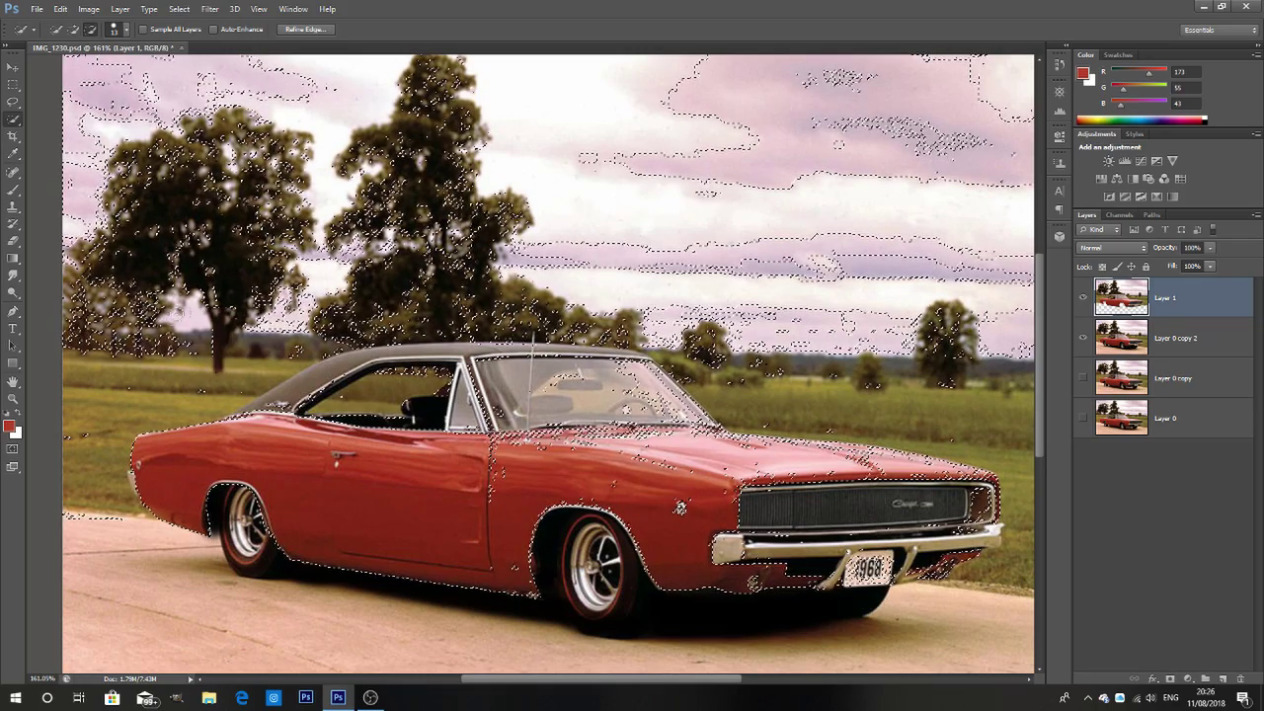
mouse_move(153, 318)
left_mouse_down()
mouse_move(128, 349)
mouse_move(82, 353)
mouse_move(144, 265)
mouse_move(213, 207)
mouse_move(67, 90)
mouse_move(688, 138)
mouse_move(791, 109)
left_mouse_up()
mouse_move(772, 222)
left_mouse_down()
mouse_move(729, 271)
mouse_move(763, 370)
mouse_move(871, 390)
mouse_move(981, 386)
mouse_move(764, 359)
mouse_move(572, 309)
mouse_move(454, 310)
left_mouse_up()
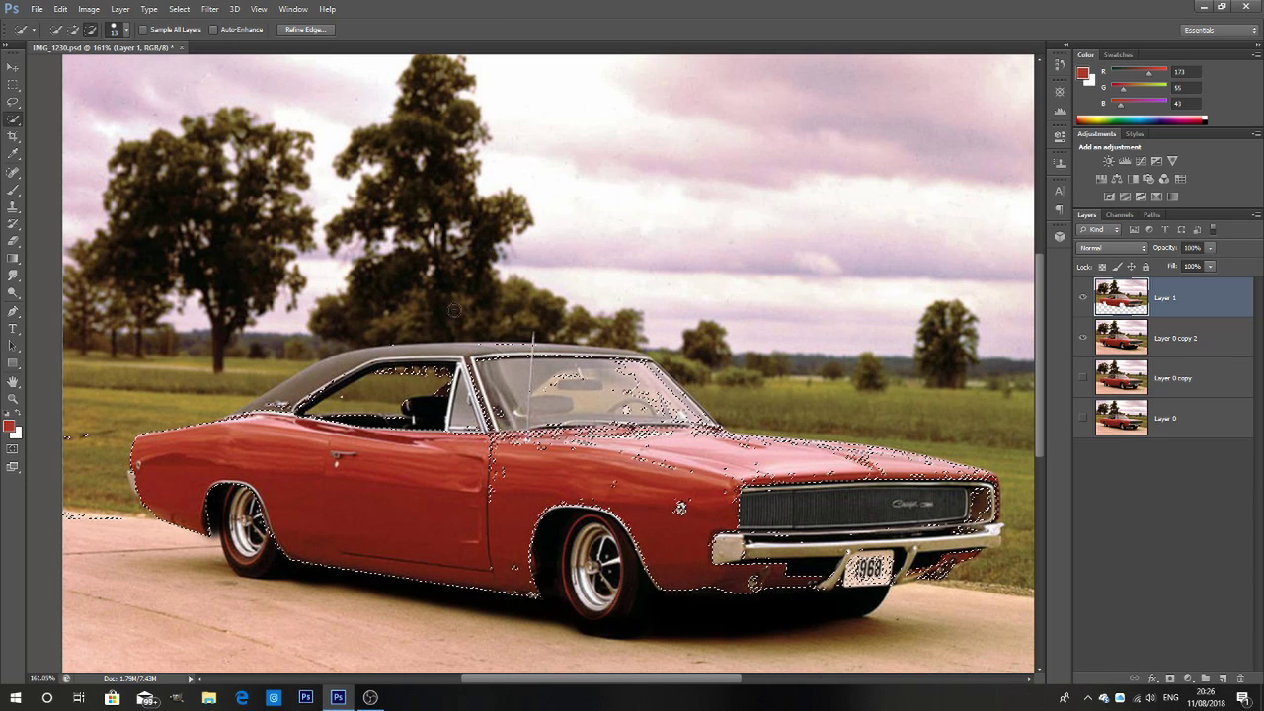
mouse_move(394, 382)
left_mouse_down()
mouse_move(653, 373)
mouse_move(636, 348)
mouse_move(520, 366)
mouse_move(492, 355)
mouse_move(524, 341)
mouse_move(532, 374)
left_mouse_up()
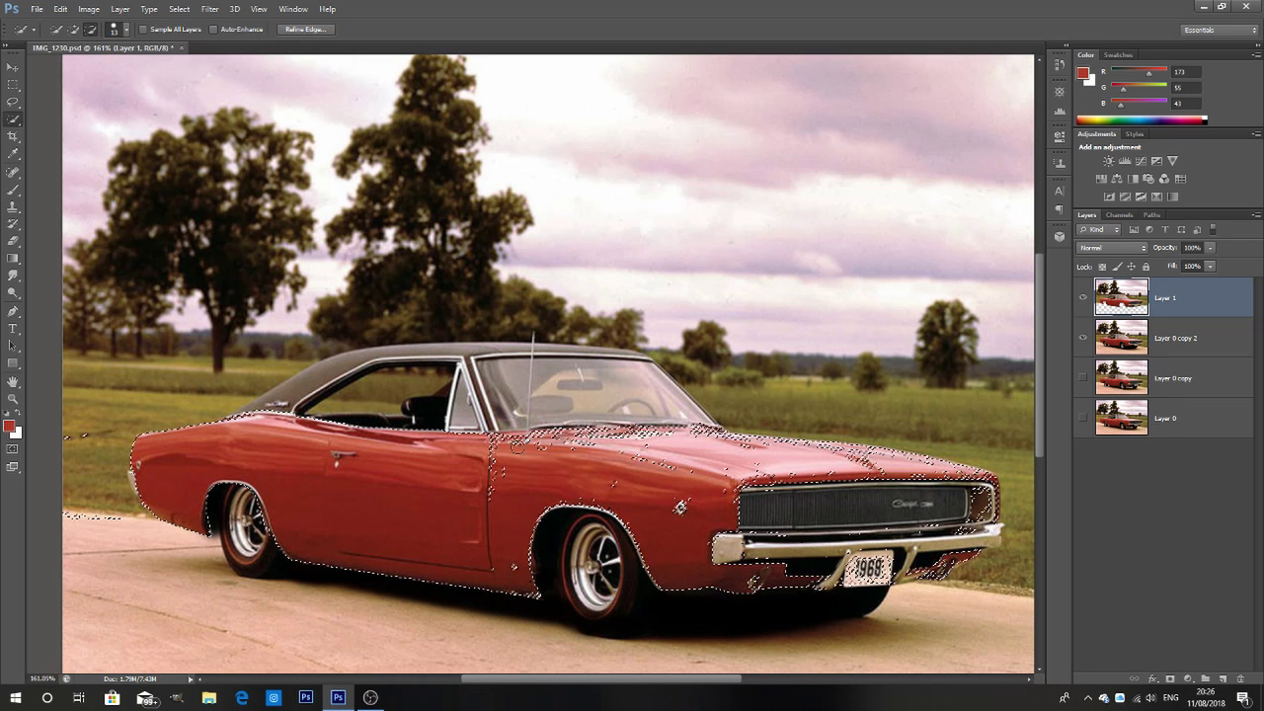
Add the missing hood and front fender areas to the selection and subtract the stray patches on the grass and road.
key("alt")
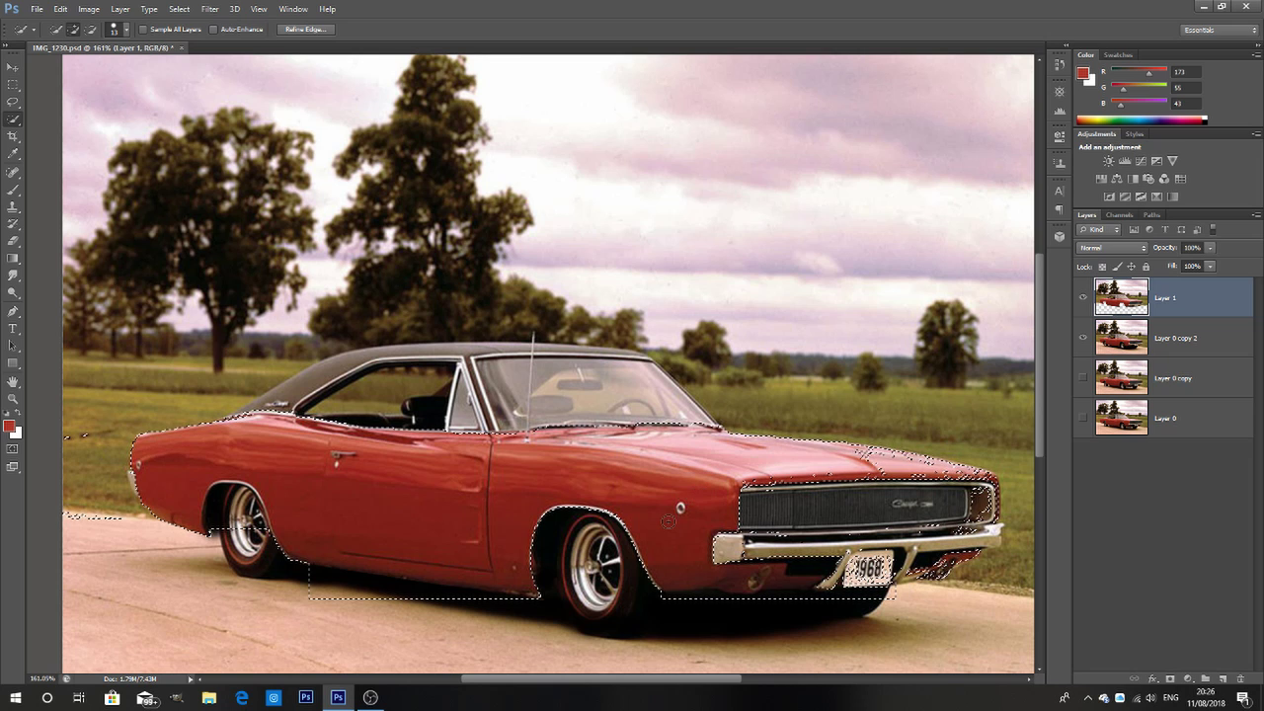
key("alt")
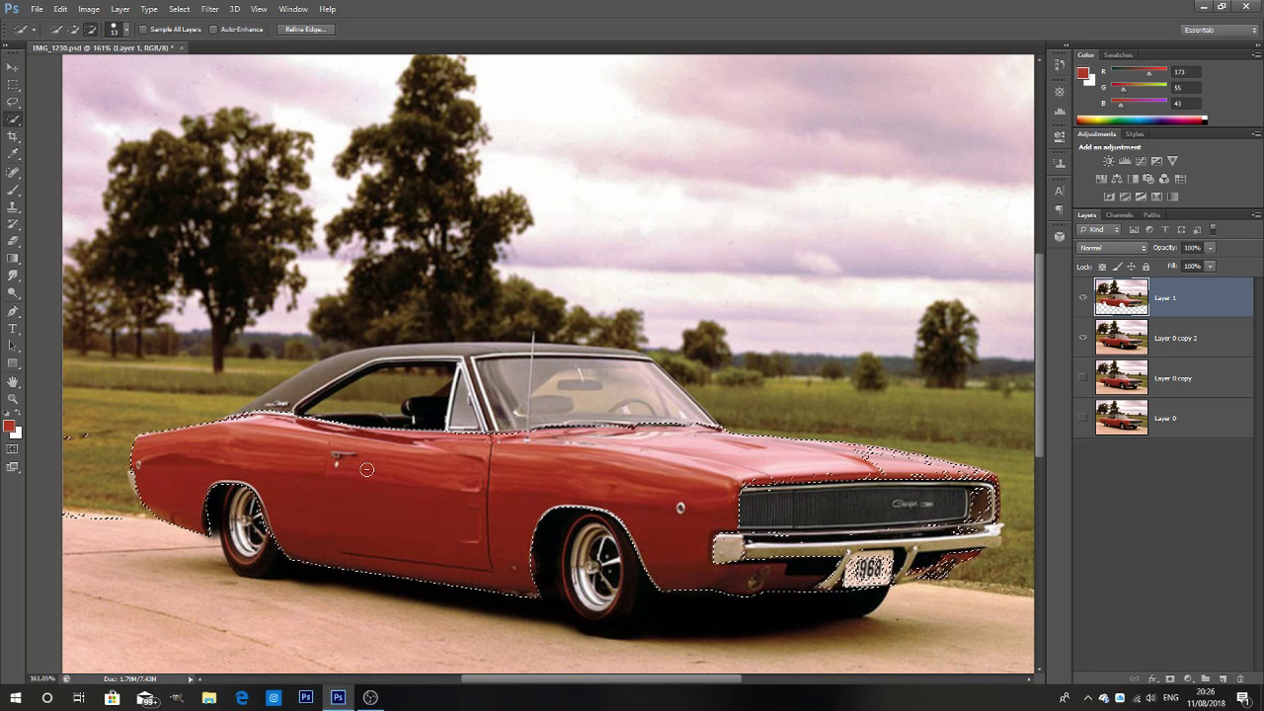
left_click(65, 435)
left_click(84, 526)
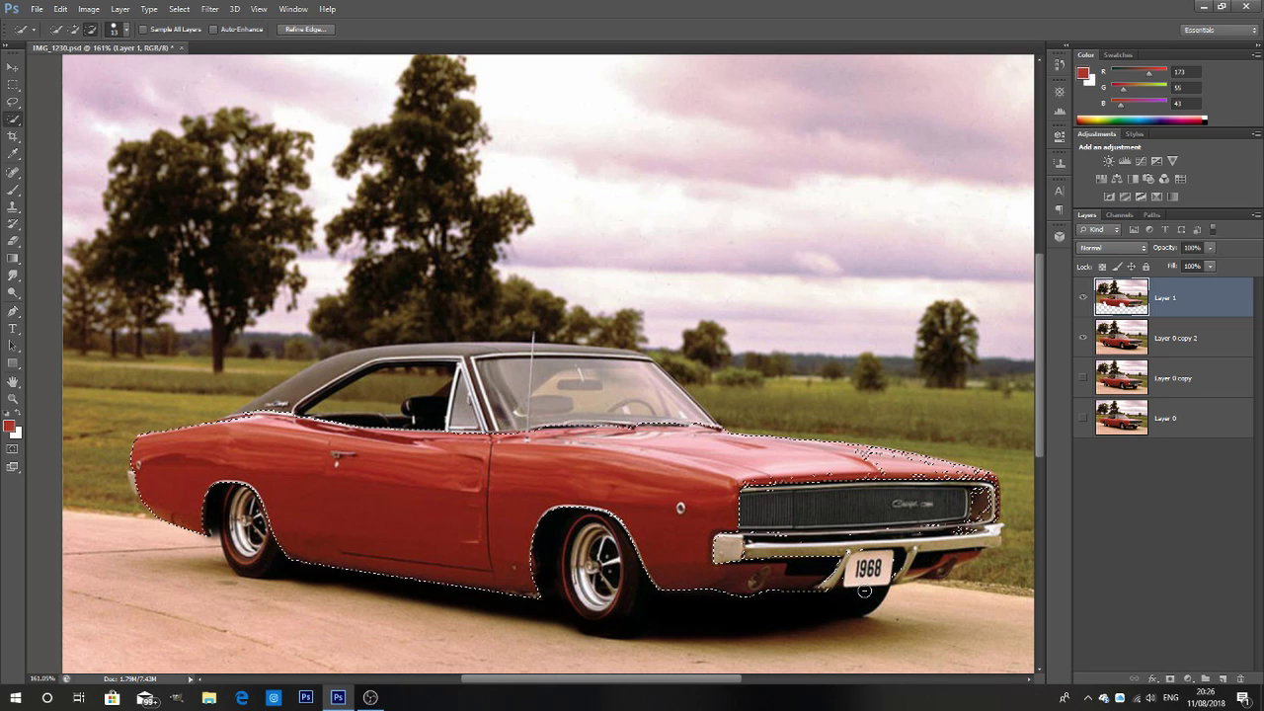
Refine the selection around the hood's front edge, the headlight corner and the paint around the front bumper and grille.
key("alt")
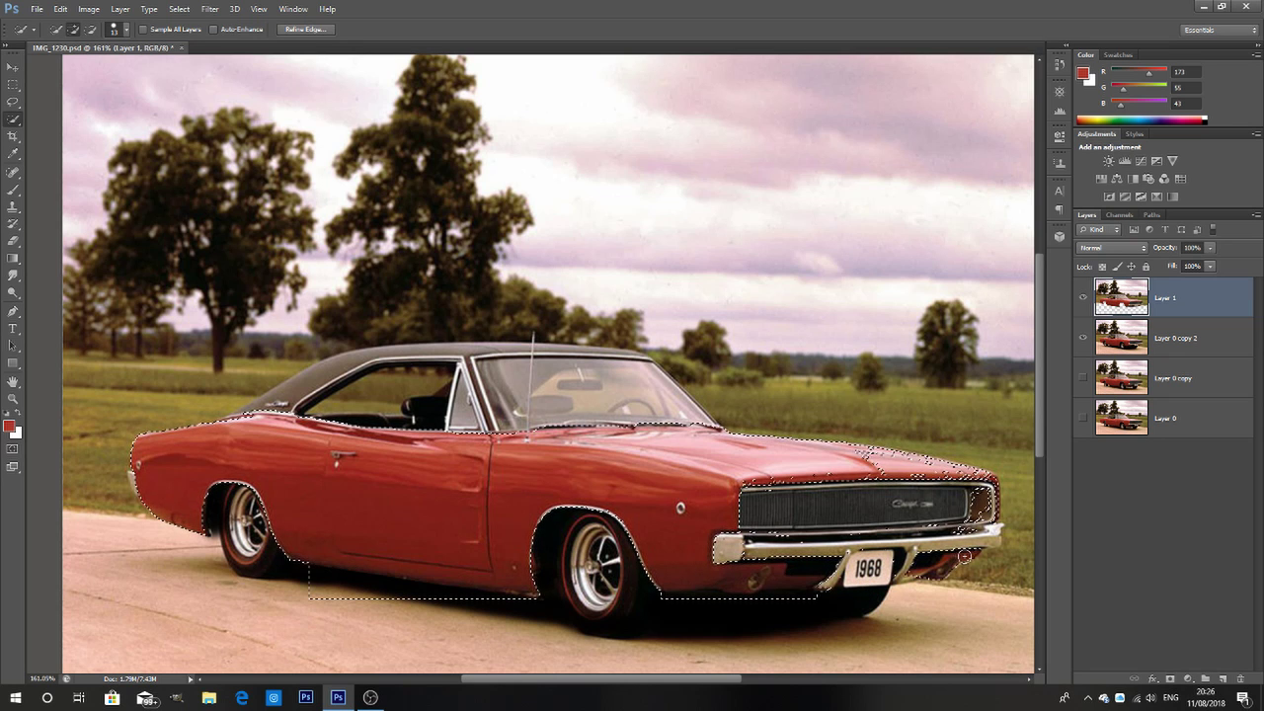
key("alt")
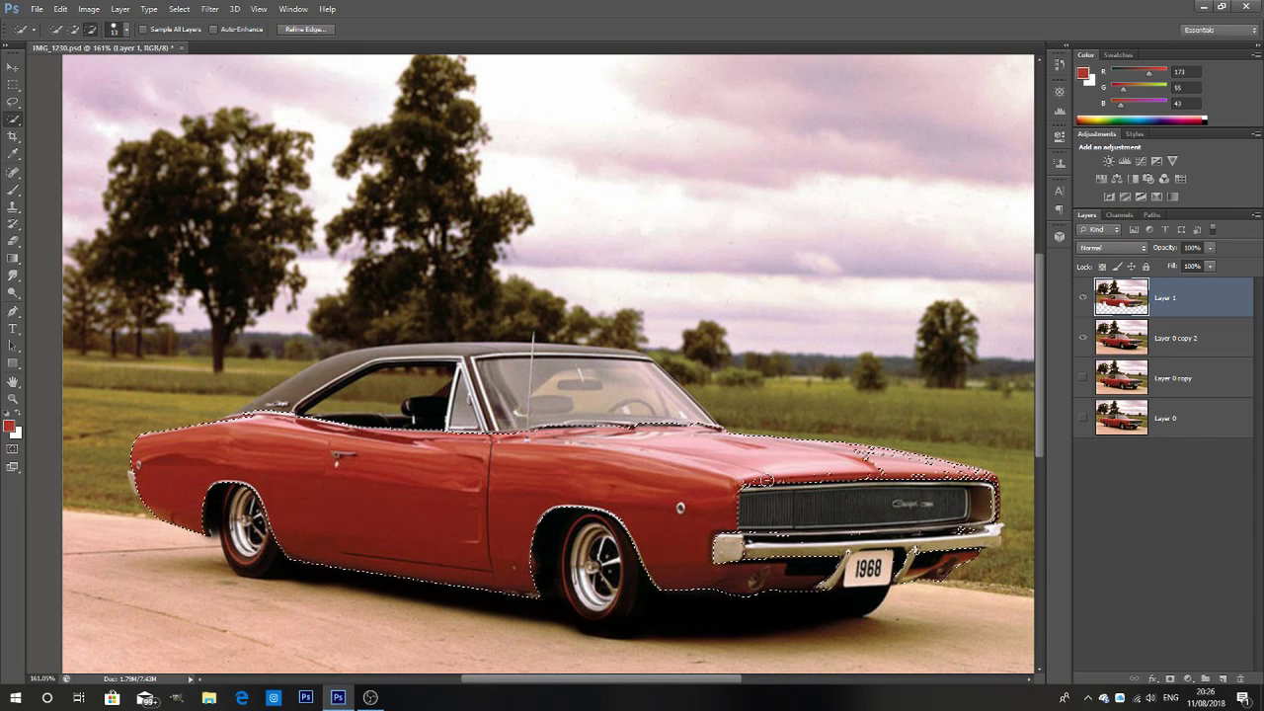
key("alt")
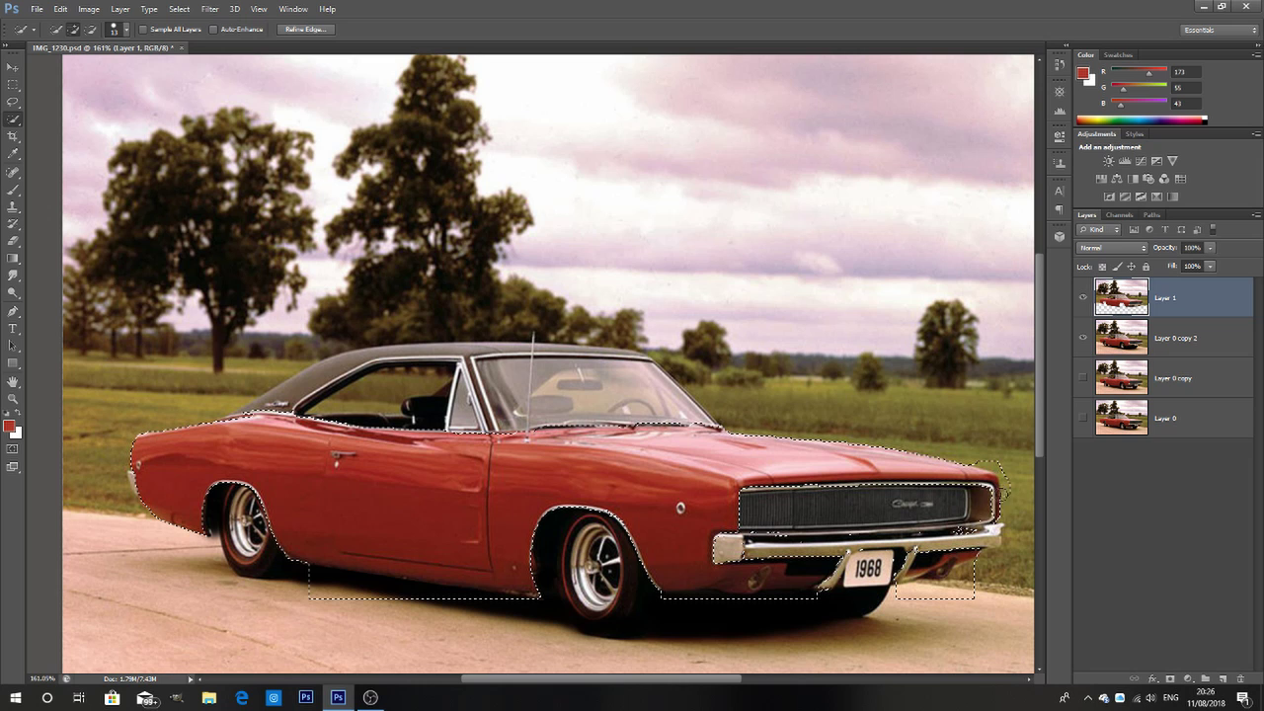
left_click(1004, 491, "alt")
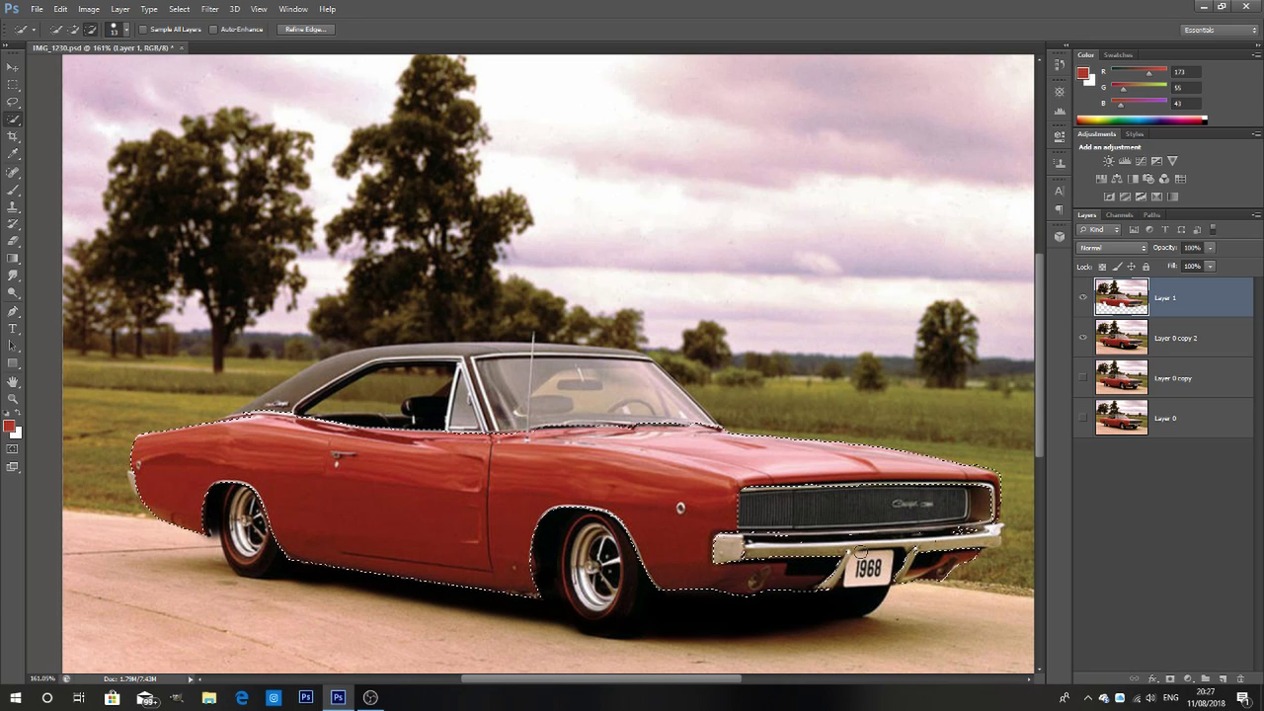
key("alt")
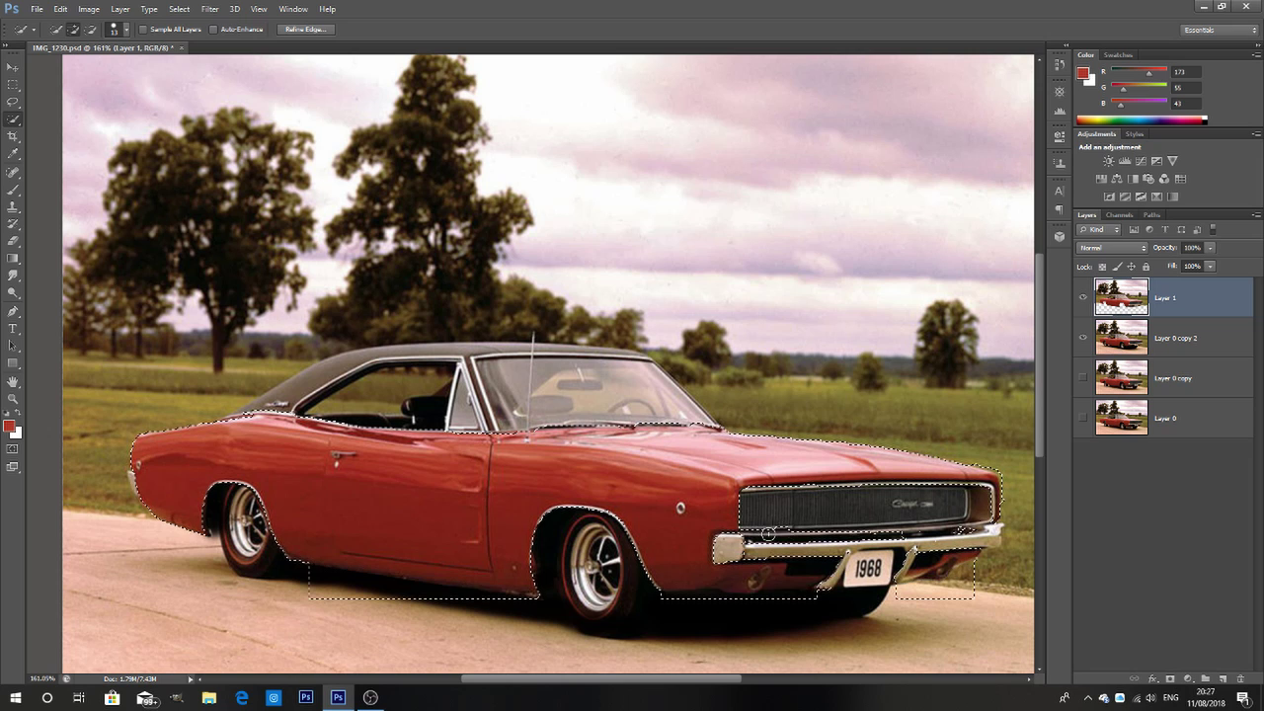
left_click(758, 530, "alt")
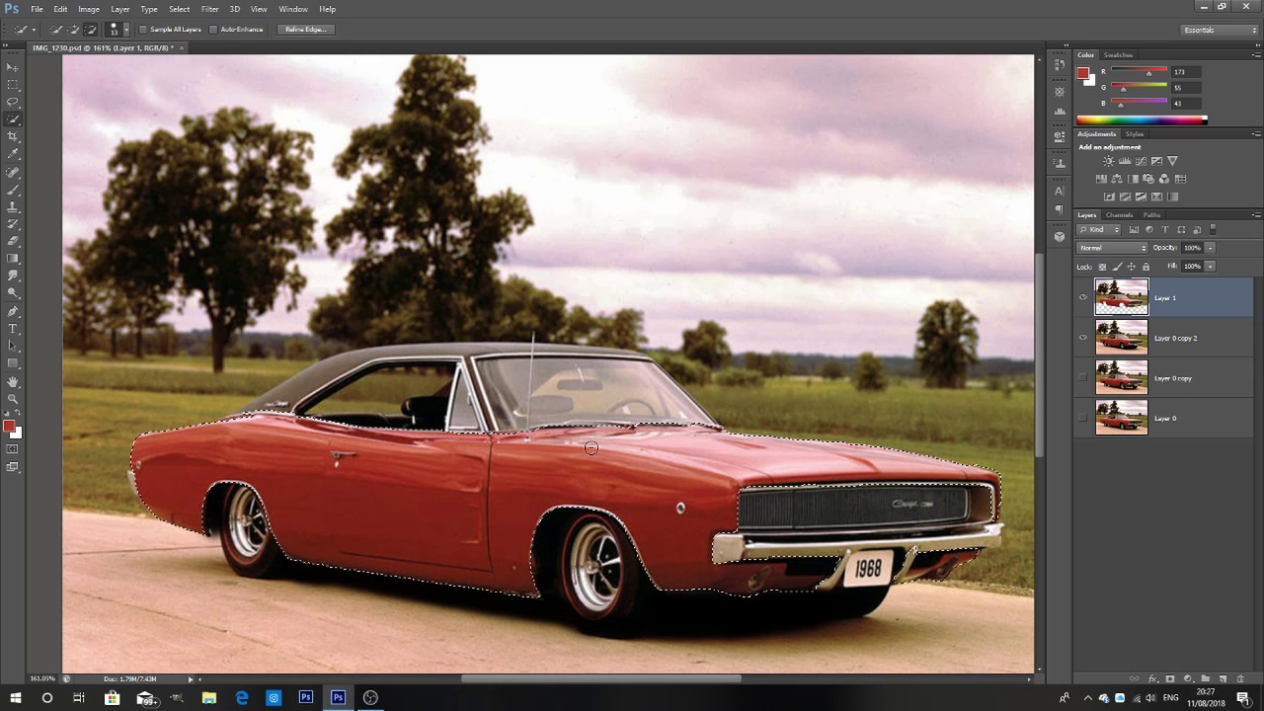
Examine the selection outline closely around the hood, grille, front bumper and front wheel arch.
scroll(554, 440, "up", 10)
scroll(554, 440, "down", 18)
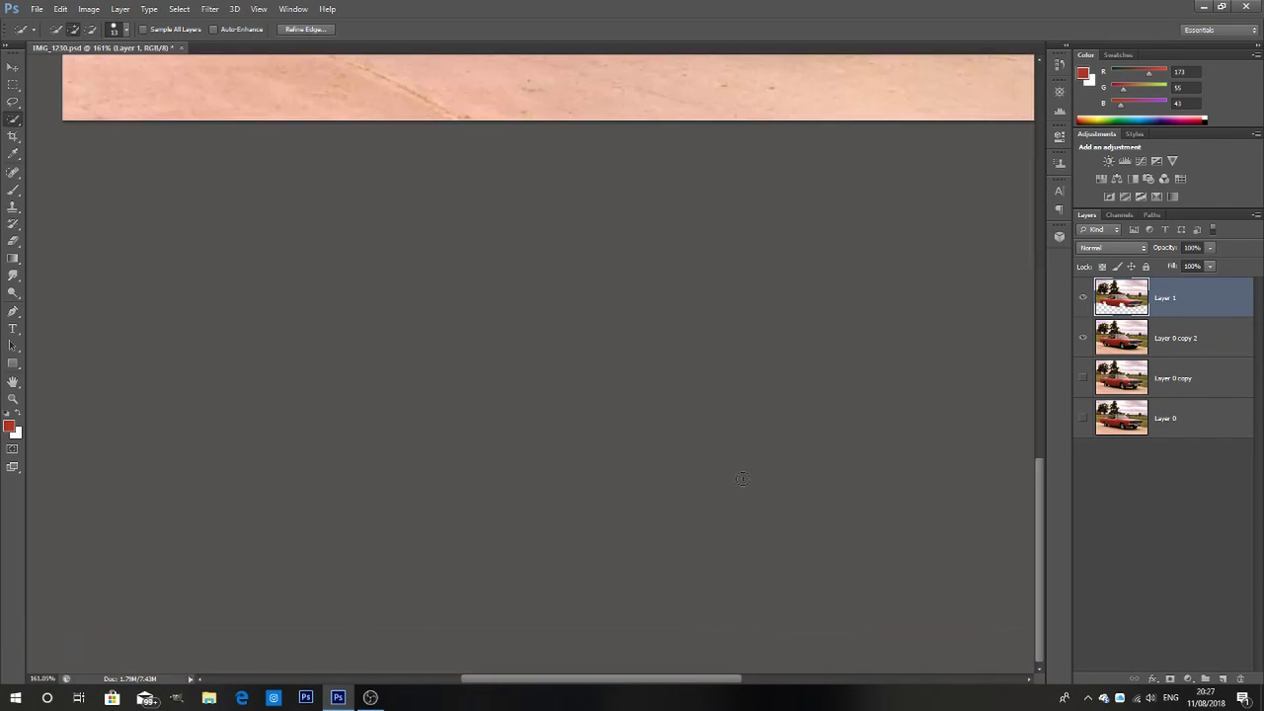
scroll(743, 477, "up", 8)
scroll(743, 479, "left", 2)
scroll(745, 478, "right", 2)
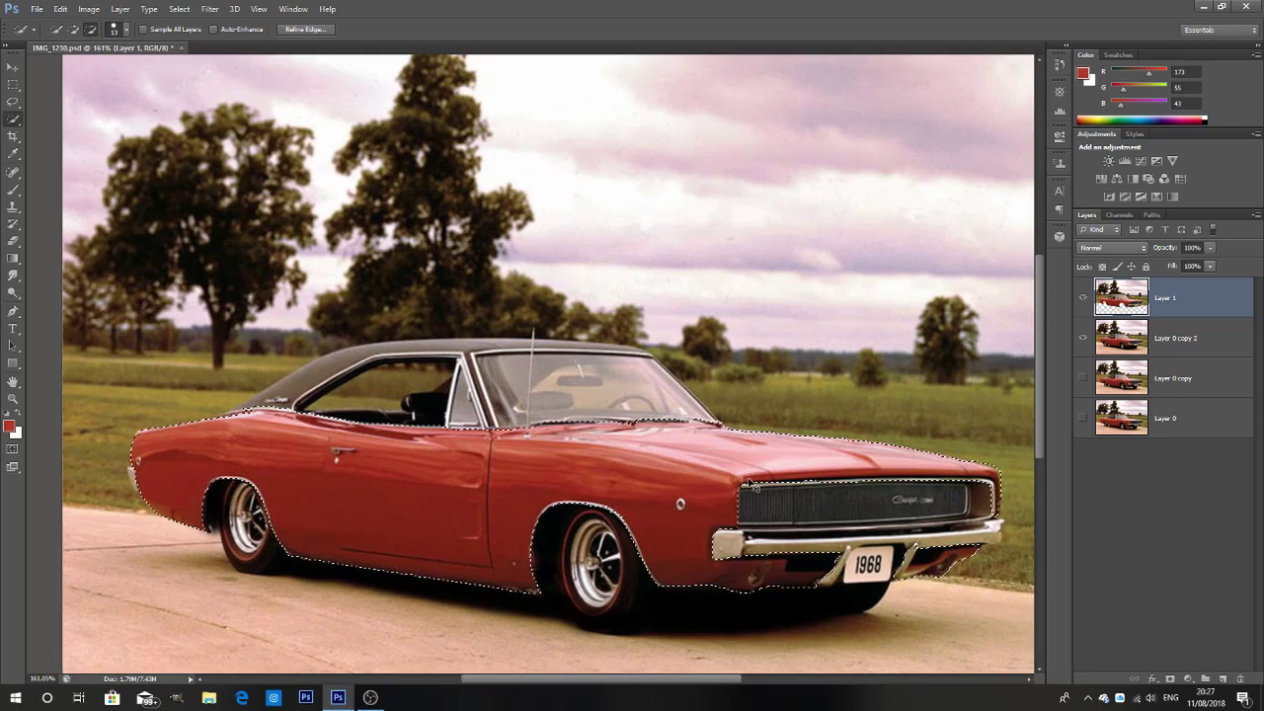
scroll(748, 478, "up", 3)
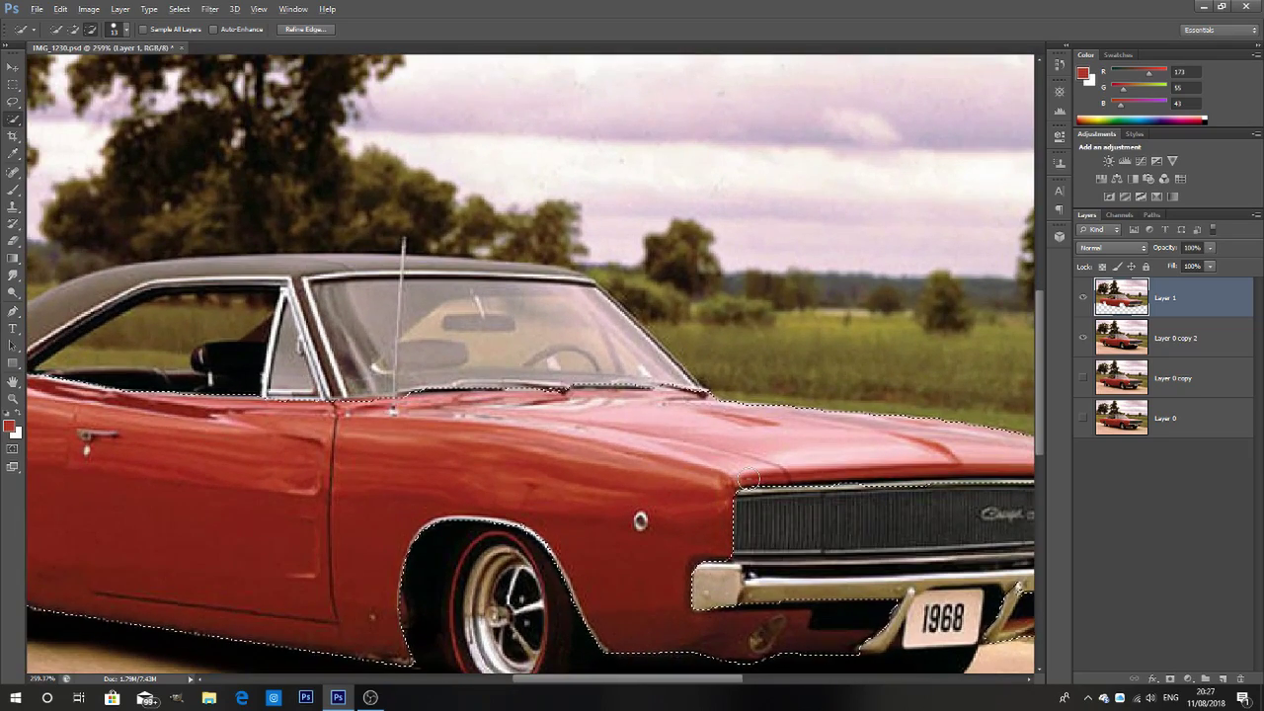
scroll(748, 478, "up", 2)
scroll(747, 478, "down", 5)
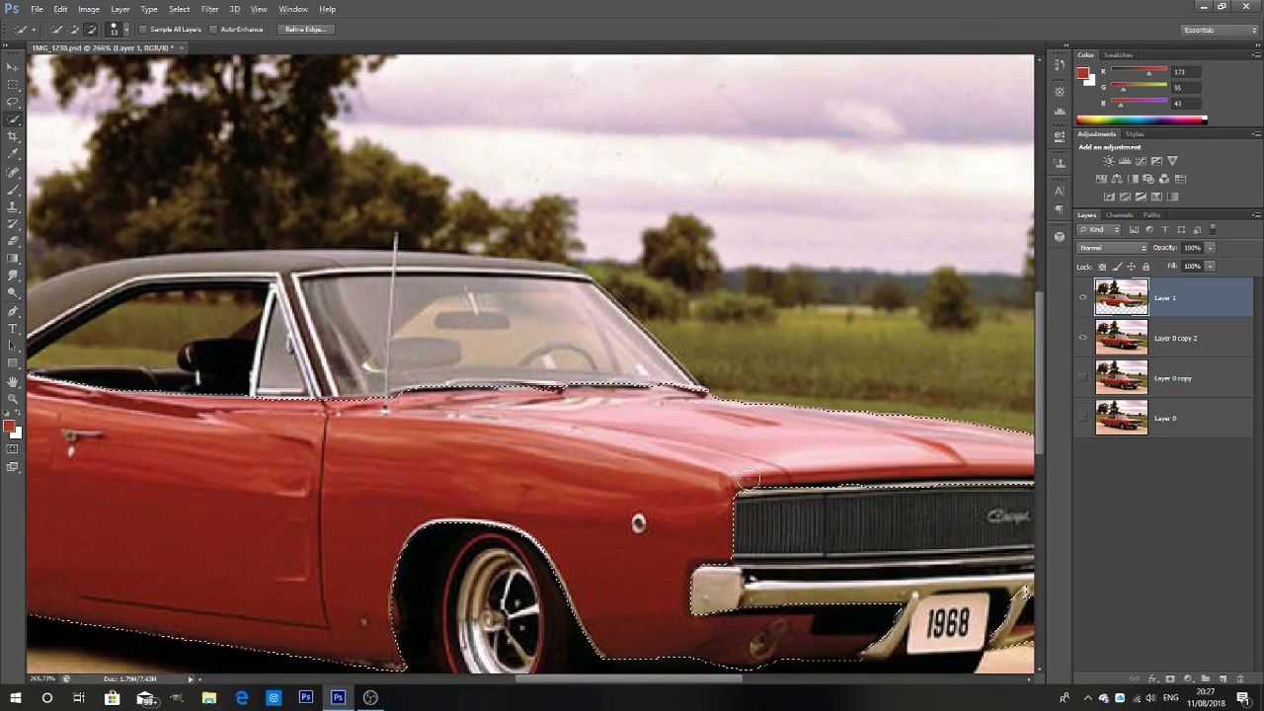
scroll(748, 479, "up", 2)
scroll(748, 478, "down", 2)
scroll(748, 478, "up", 1)
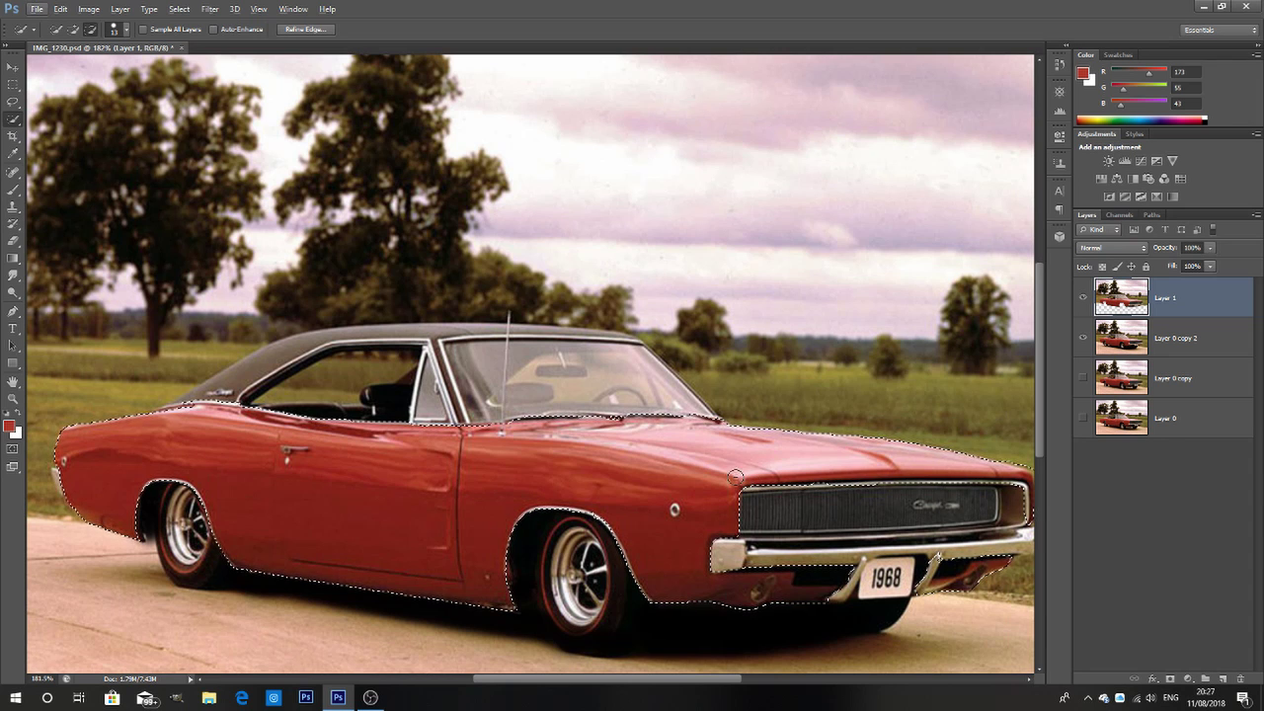
Feather the car body selection with a radius of 1 pixel.
right_click(610, 451)
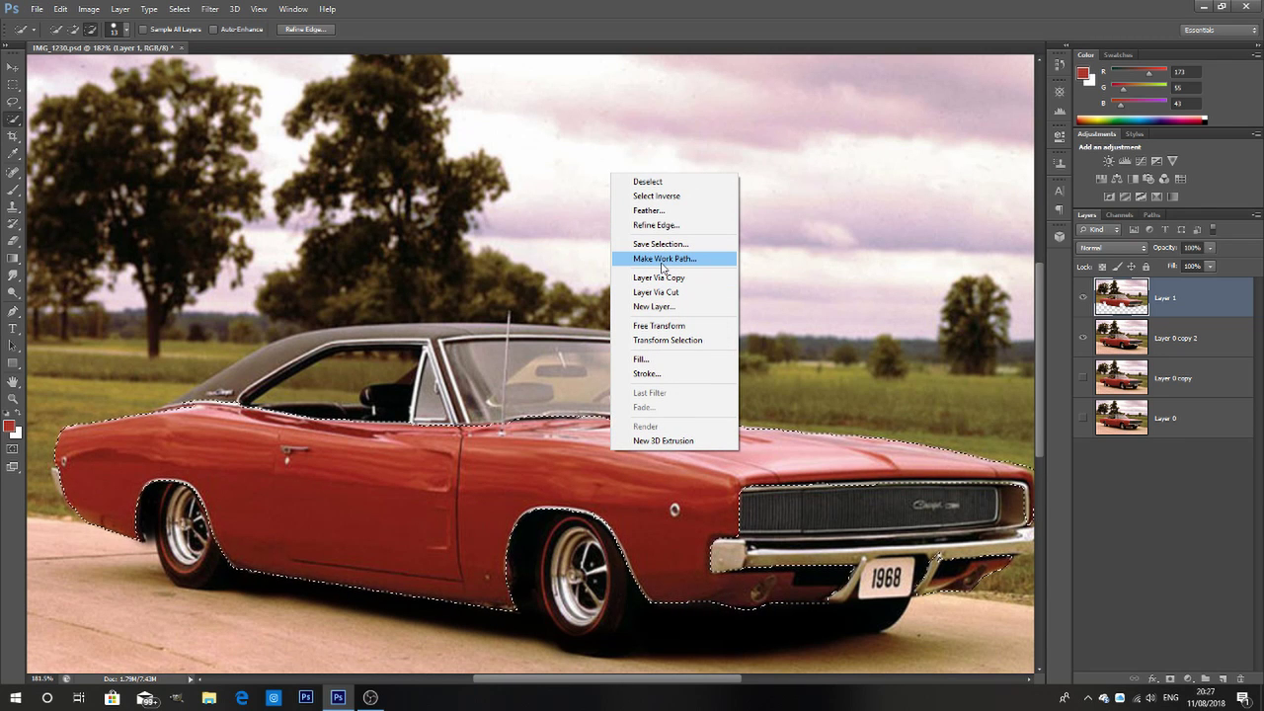
left_click(659, 210)
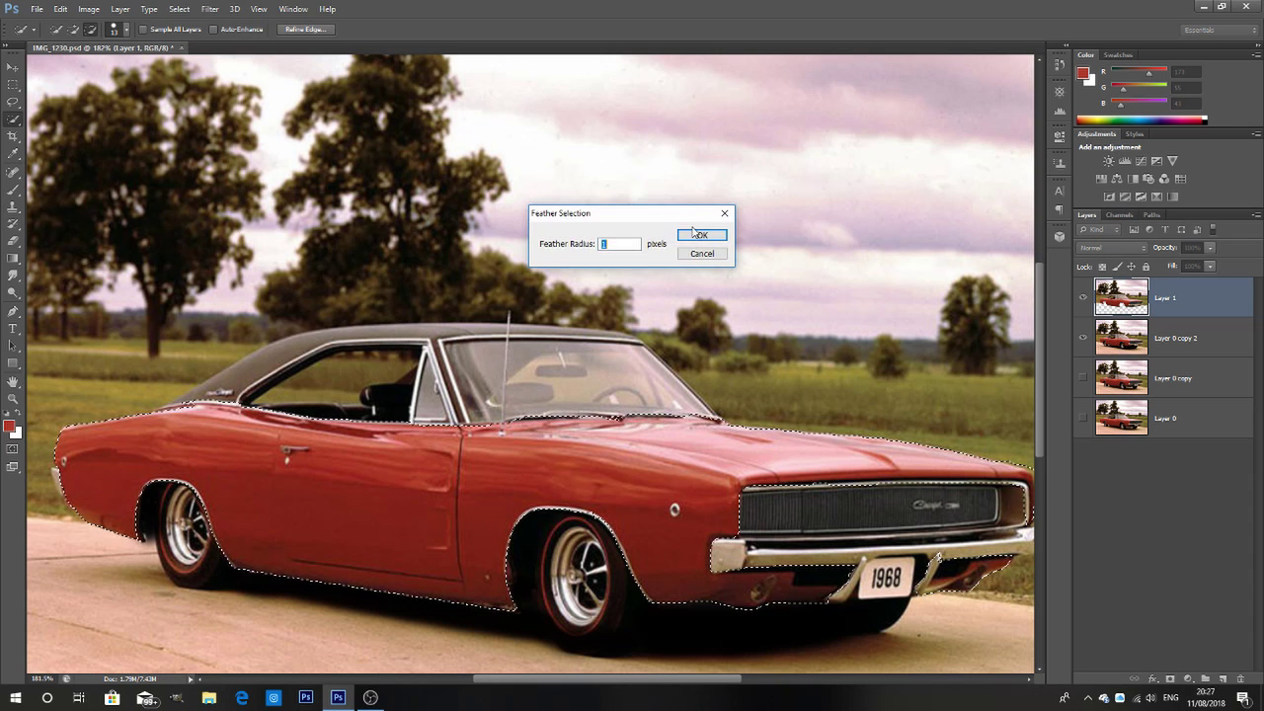
left_click(701, 237)
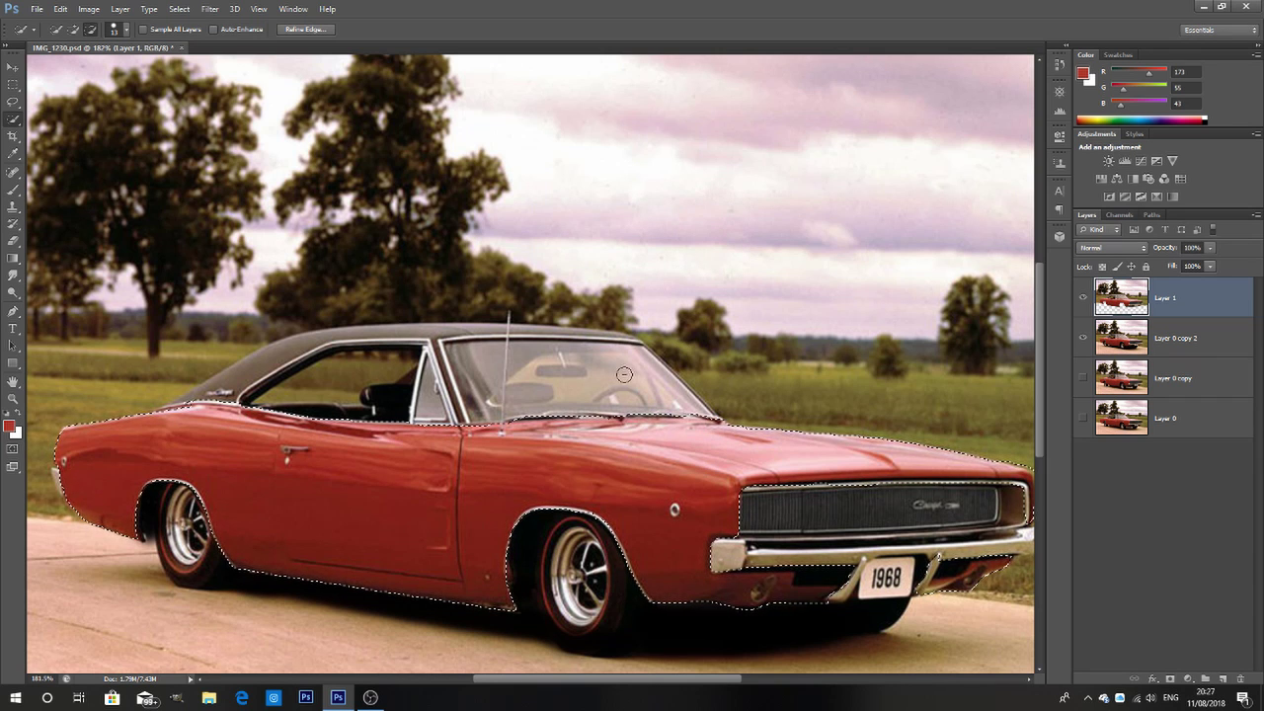
right_click(572, 403)
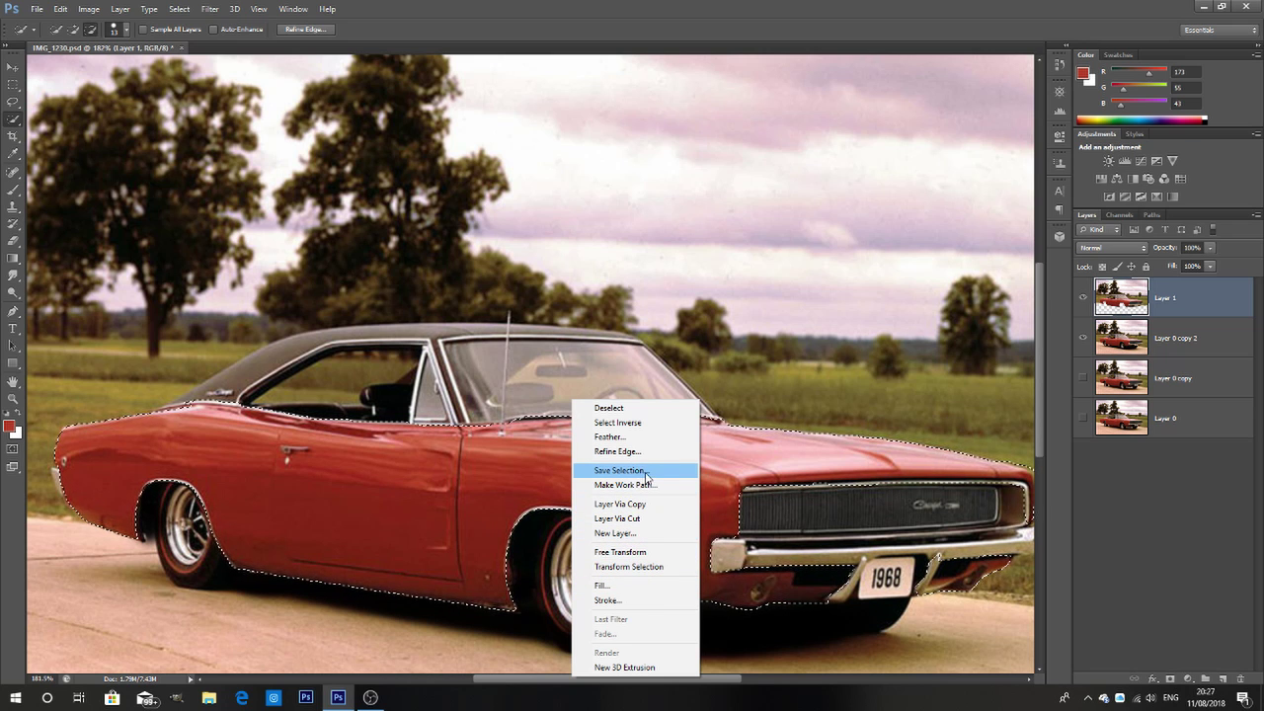
left_click(664, 423)
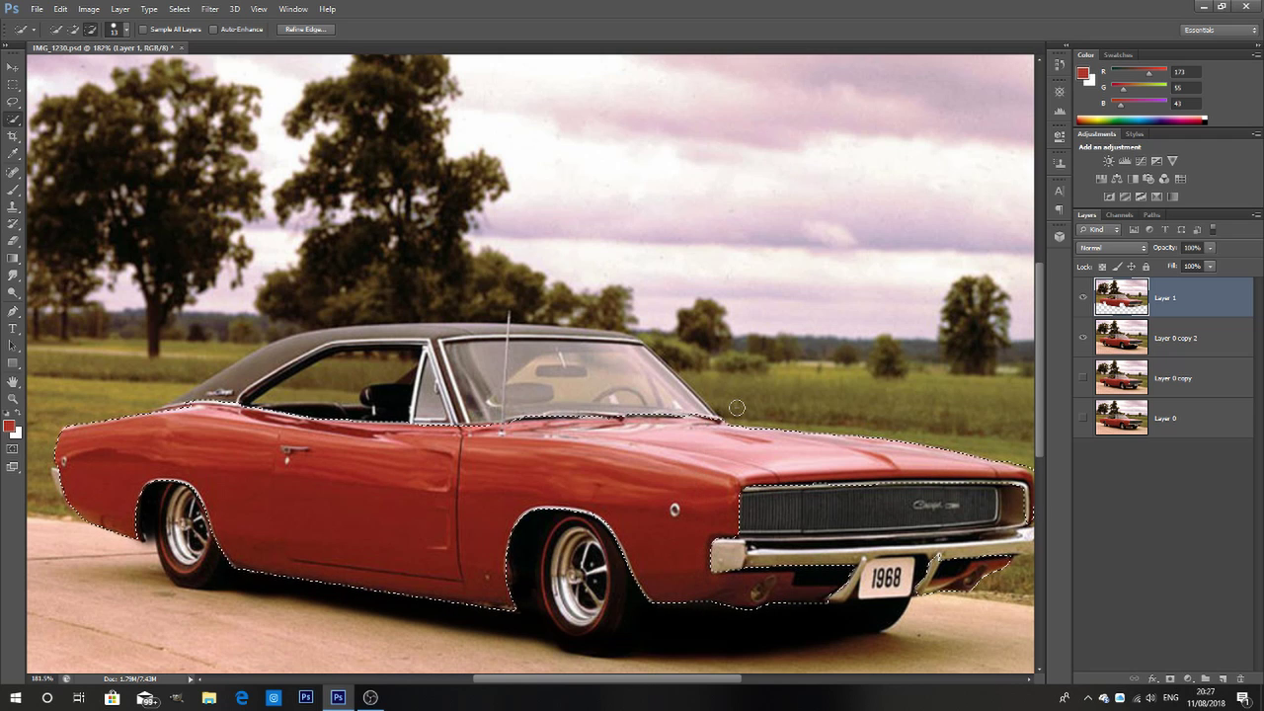
Add a Hue/Saturation adjustment layer masked to the selected bodywork and set its hue to -139 without Colorize, turning the car blue.
left_click(1188, 679)
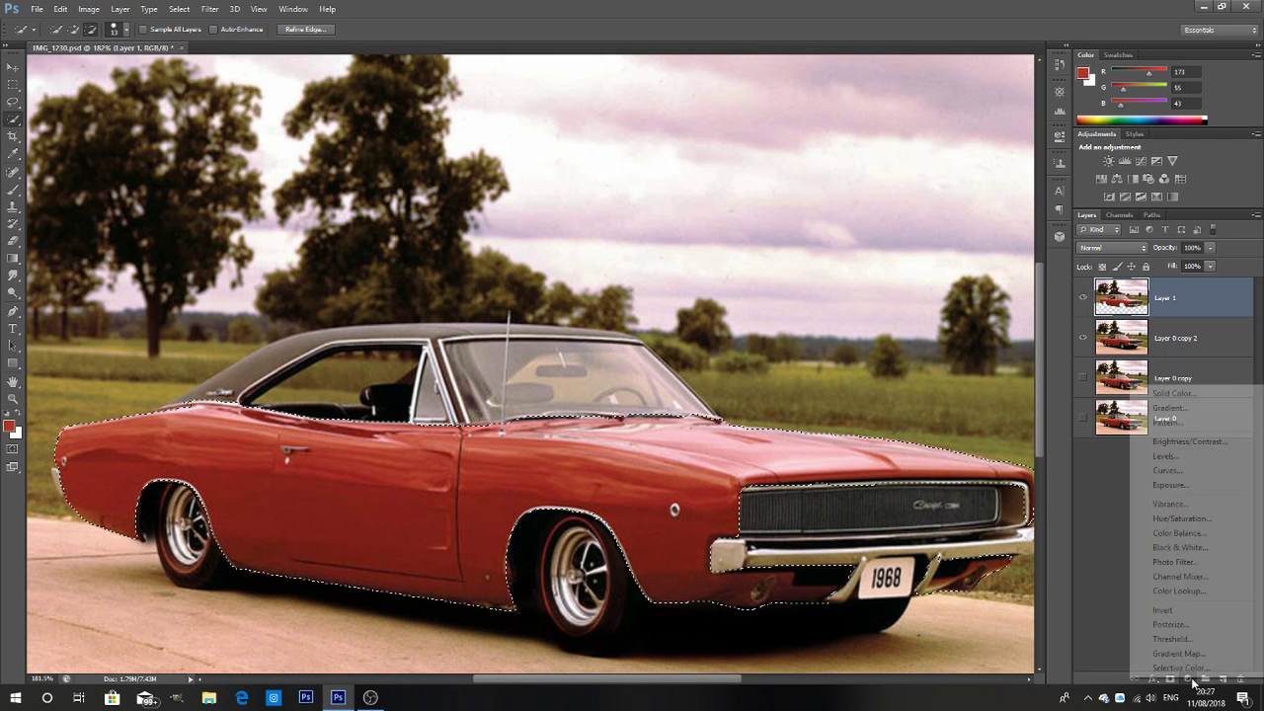
left_click(1180, 518)
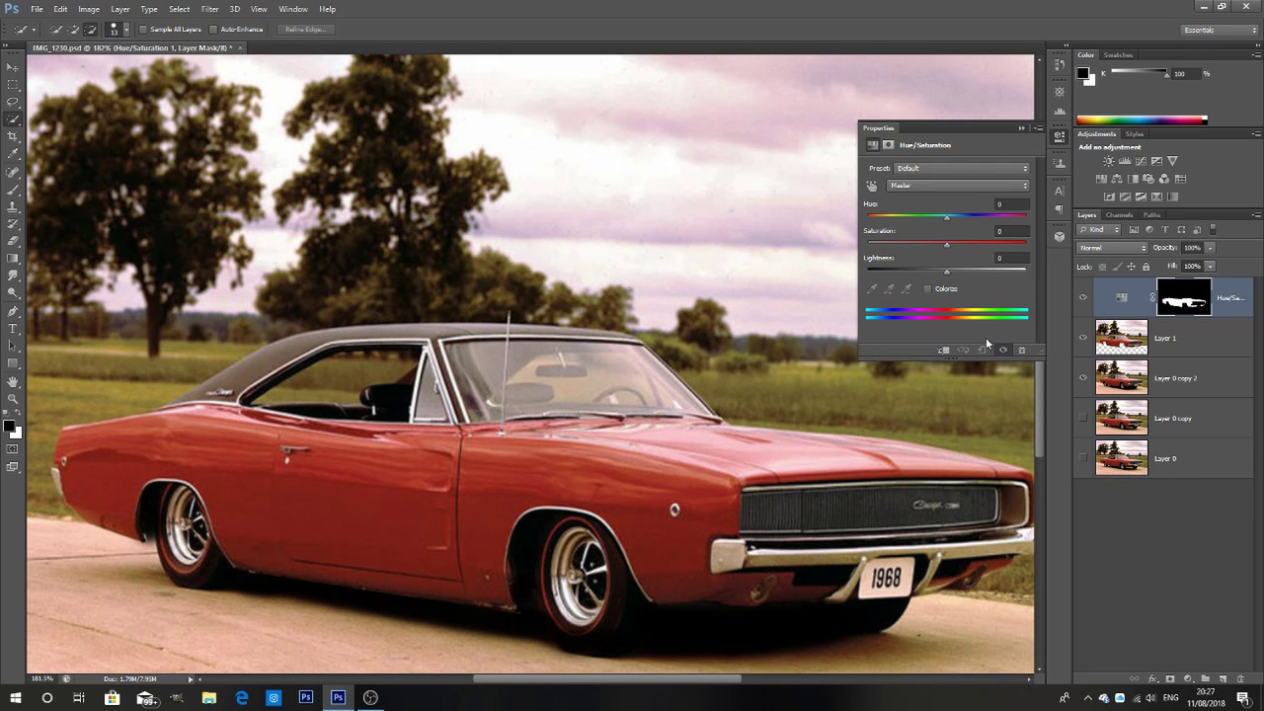
left_click(927, 288)
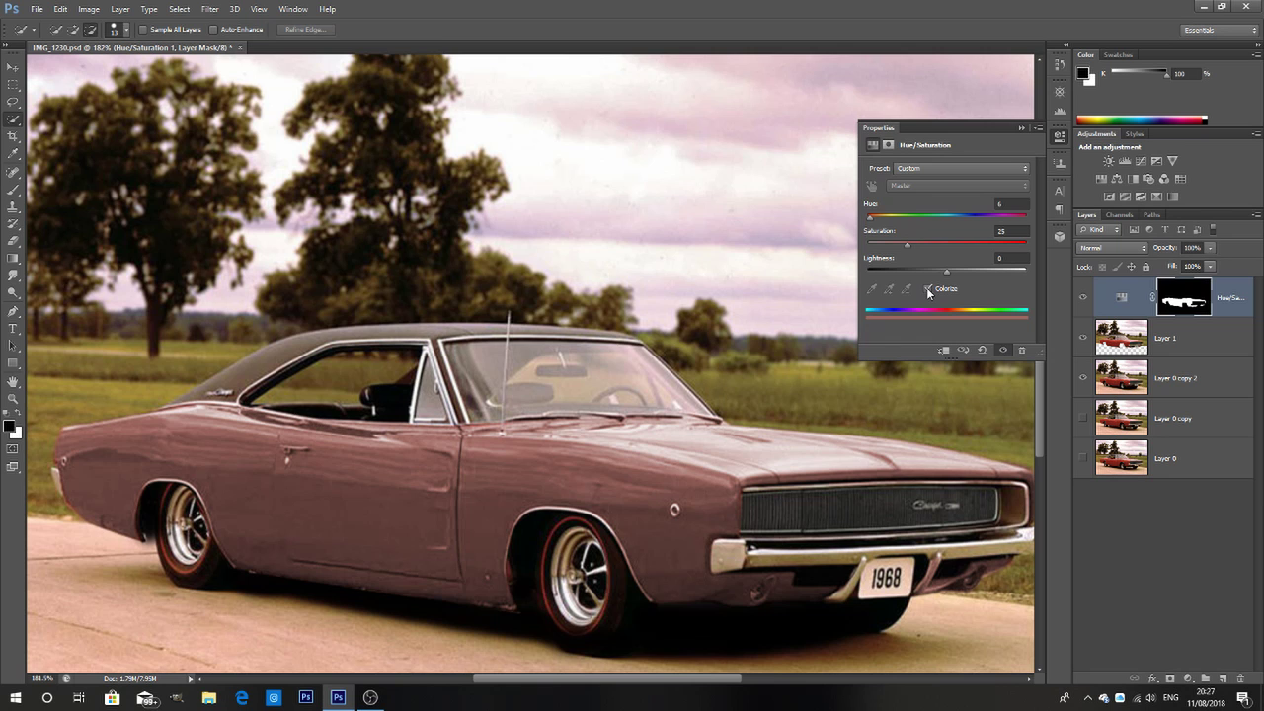
left_click(927, 288)
left_click_drag(948, 219, 881, 228)
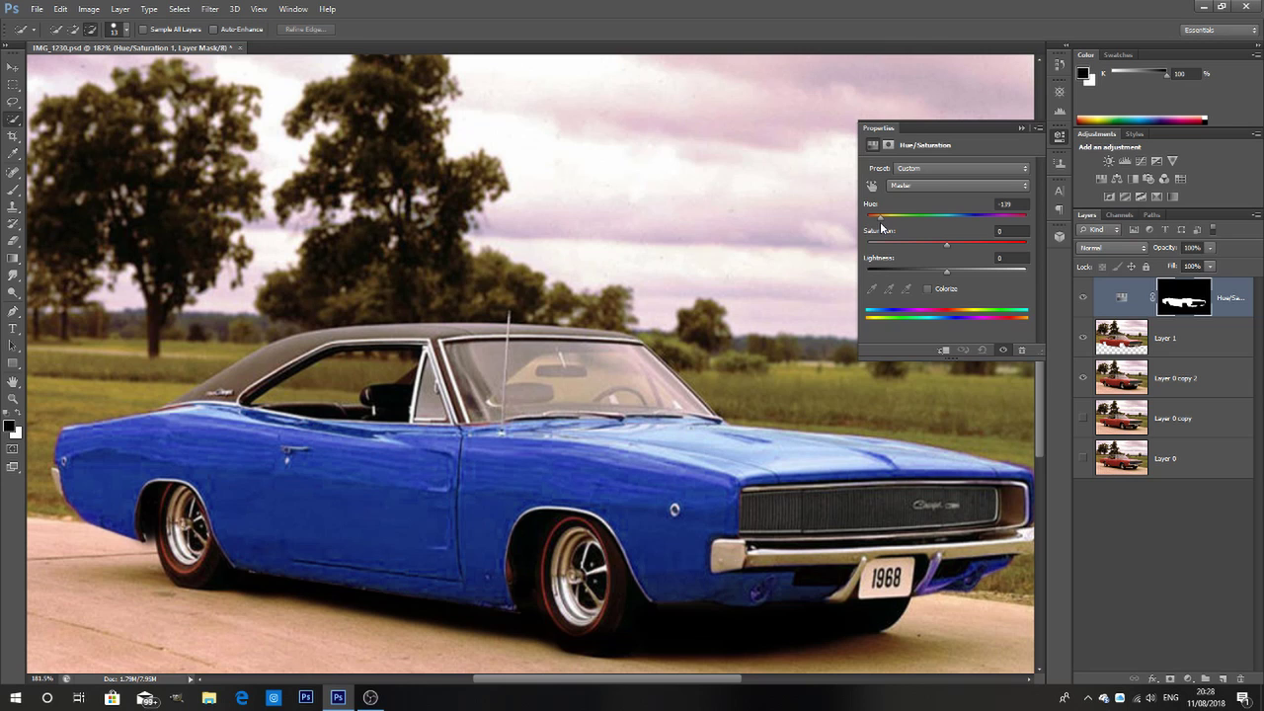
Try hue -30 with saturation -48, and hue +127, on the bodywork's Hue/Saturation adjustment.
left_click_drag(882, 228, 924, 228)
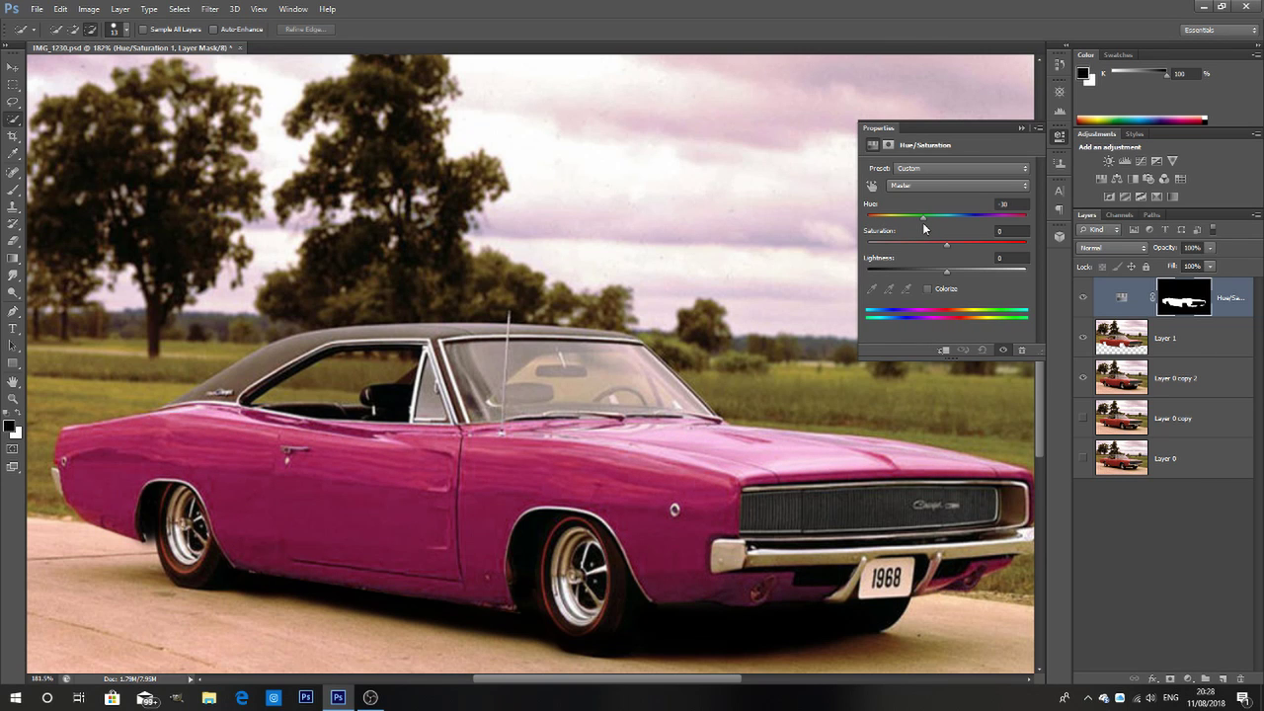
left_click_drag(948, 243, 910, 265)
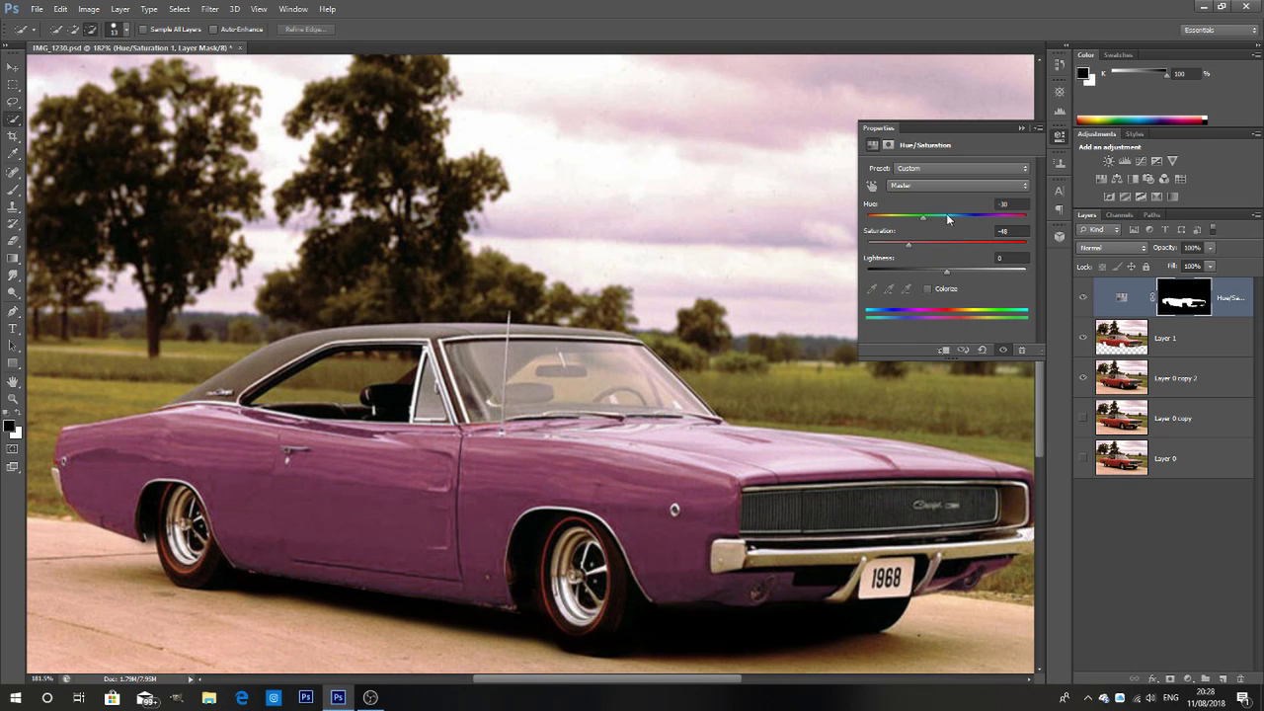
left_click_drag(947, 223, 1010, 230)
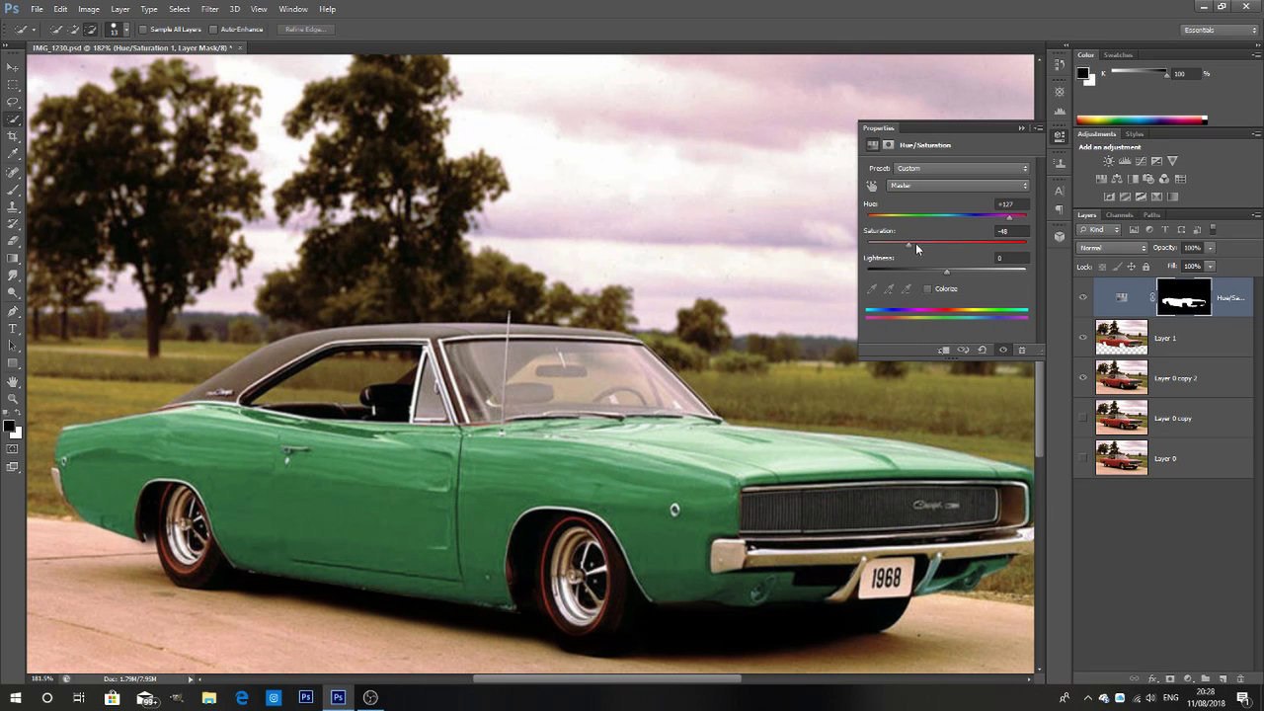
left_click_drag(910, 248, 953, 262)
Turn on Colorize for the bodywork adjustment, try hues 183, 300 and 52, and set saturation to 59 and lightness to -28.
left_click(925, 288)
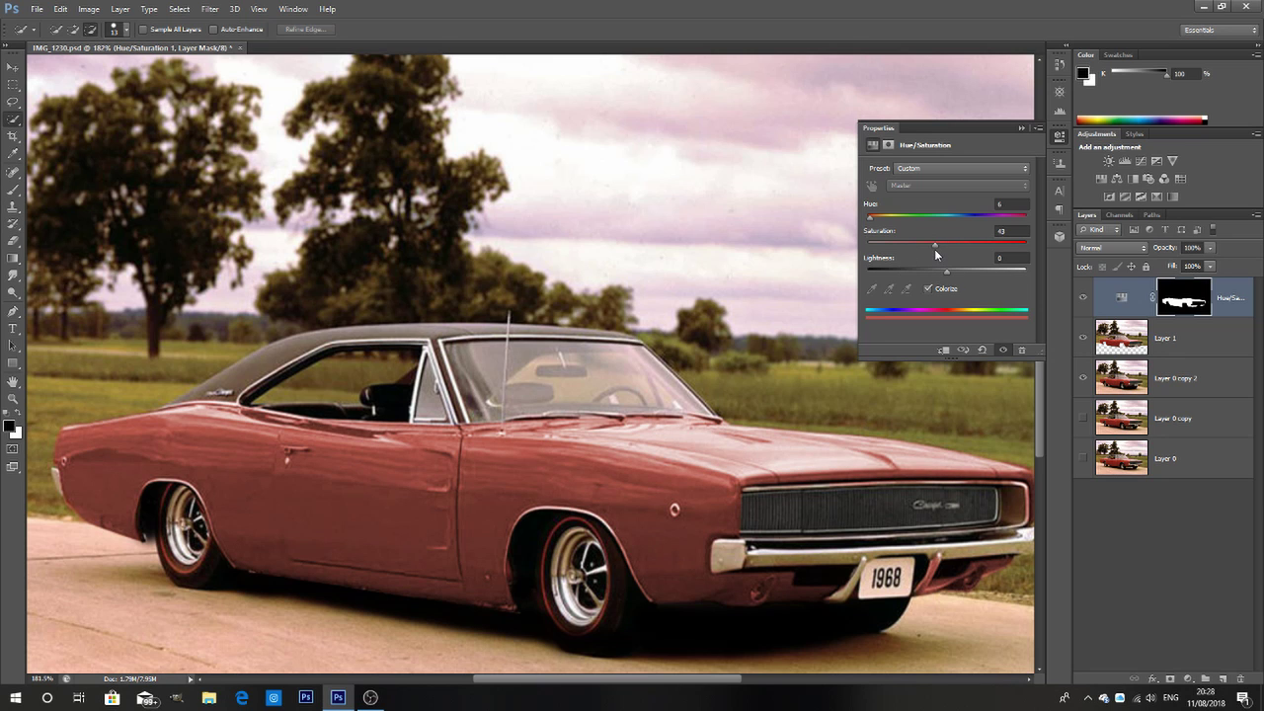
left_click(948, 215)
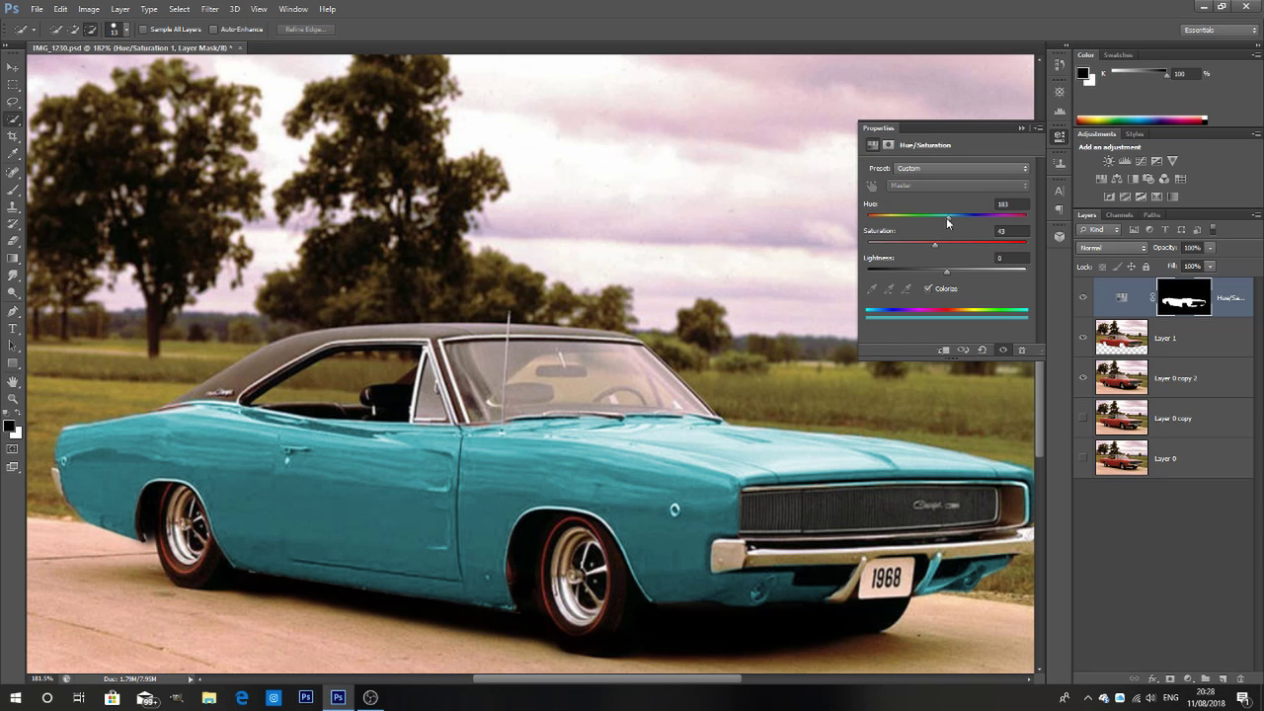
left_click_drag(946, 218, 999, 217)
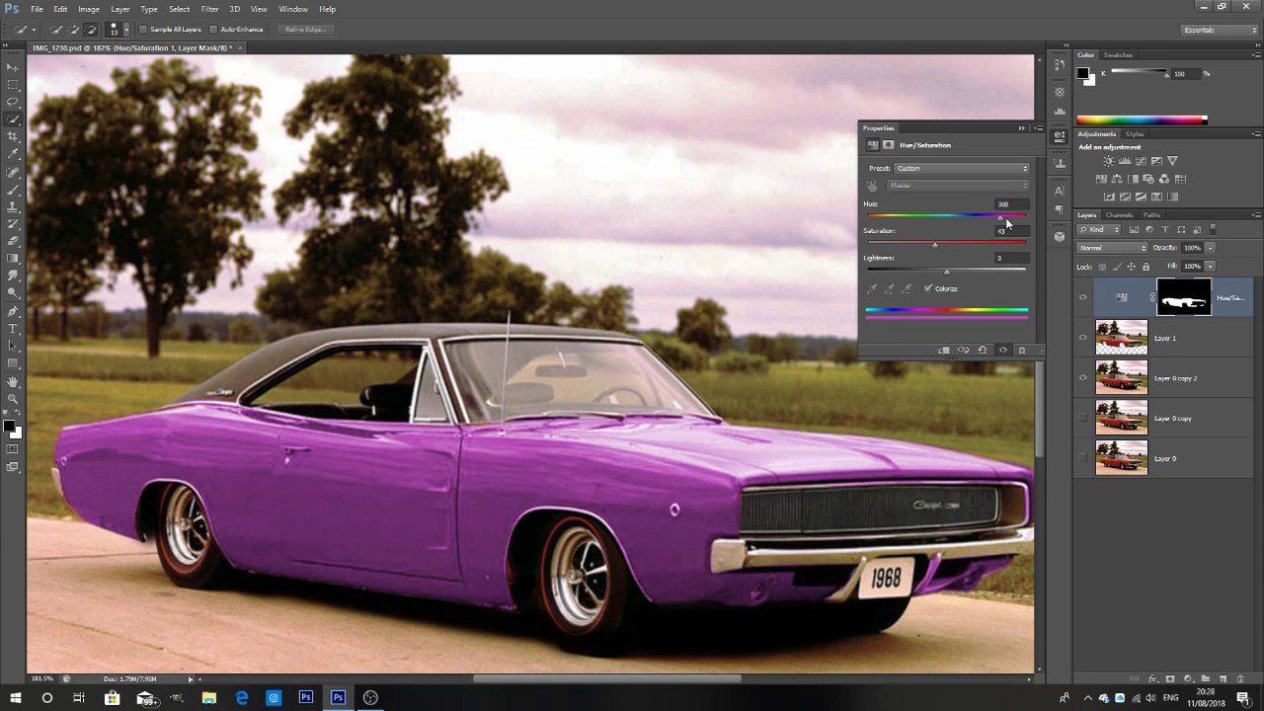
left_click_drag(900, 214, 962, 254)
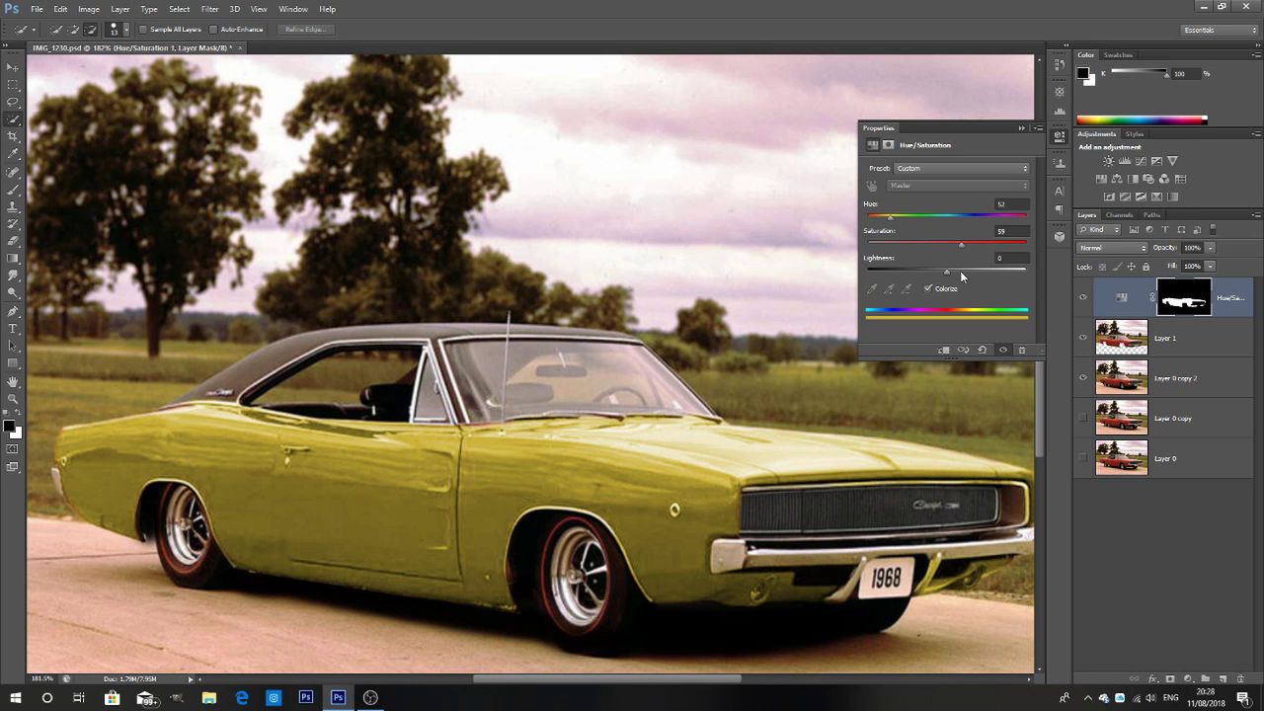
left_click_drag(961, 274, 925, 274)
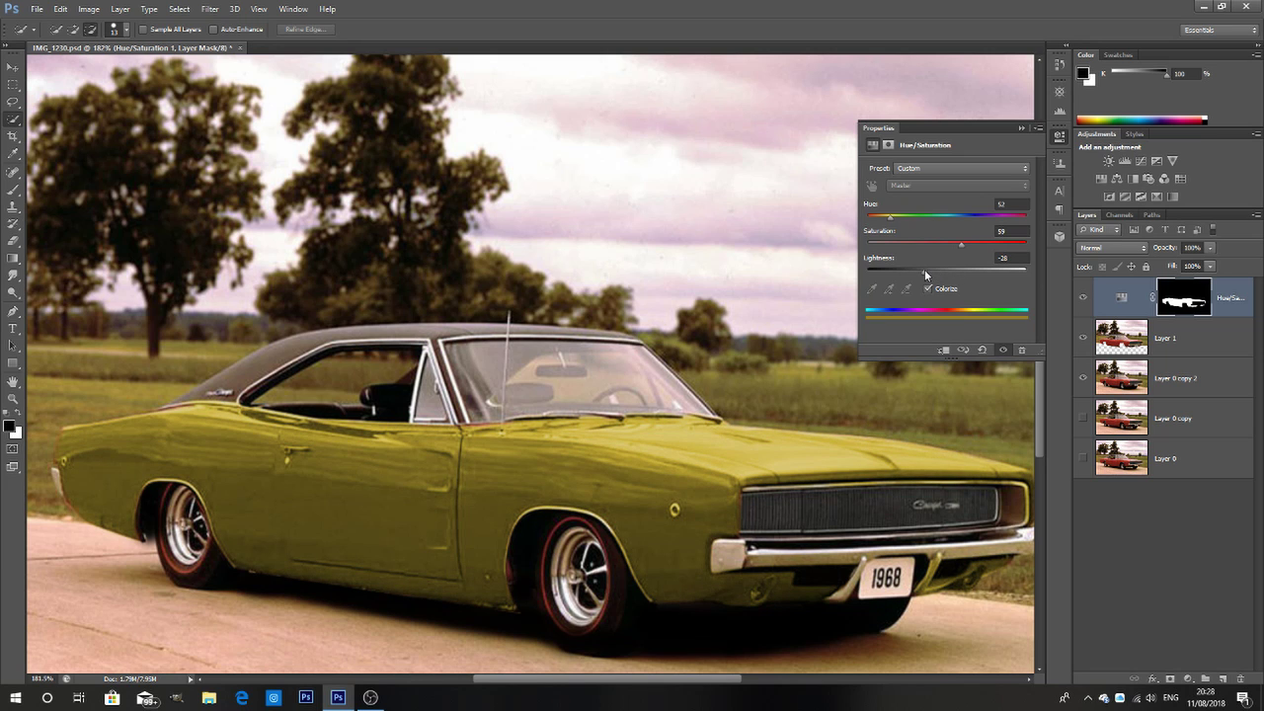
Set the colorized hue to 204, fine-tune the saturation to a medium blue and collapse the adjustment's settings.
left_click(919, 216)
left_click(957, 216)
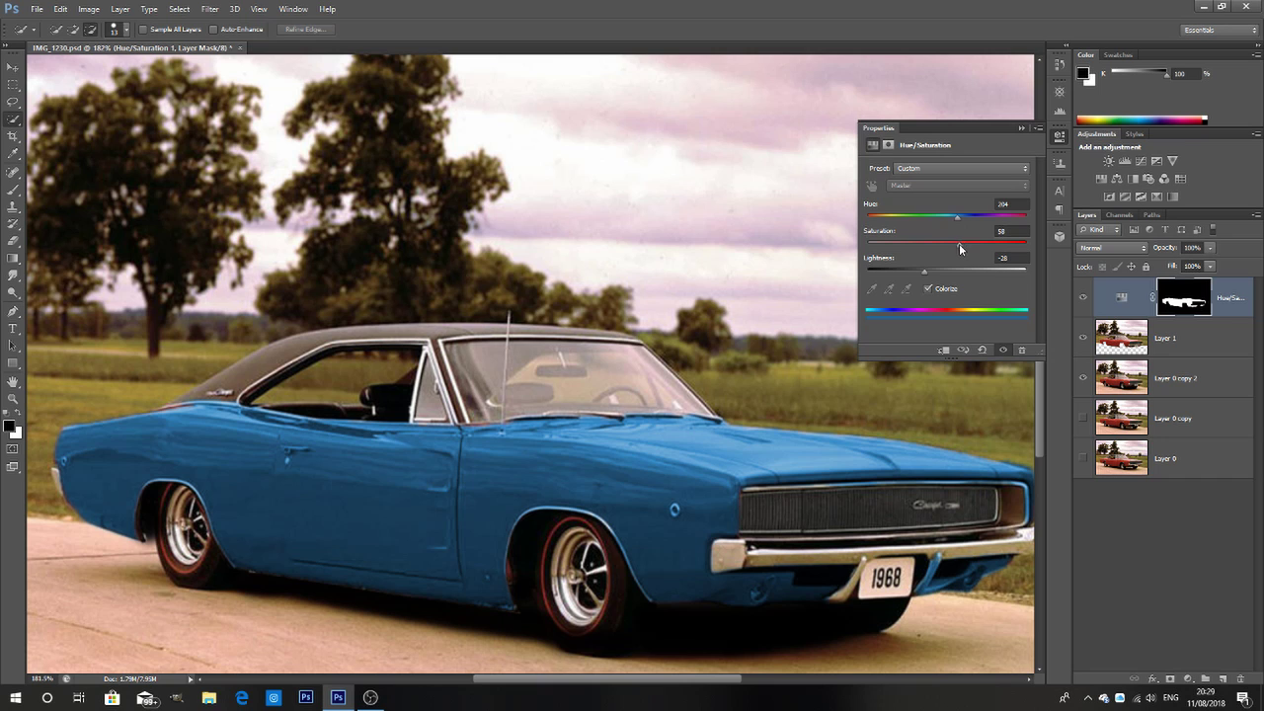
left_click_drag(929, 259, 922, 262)
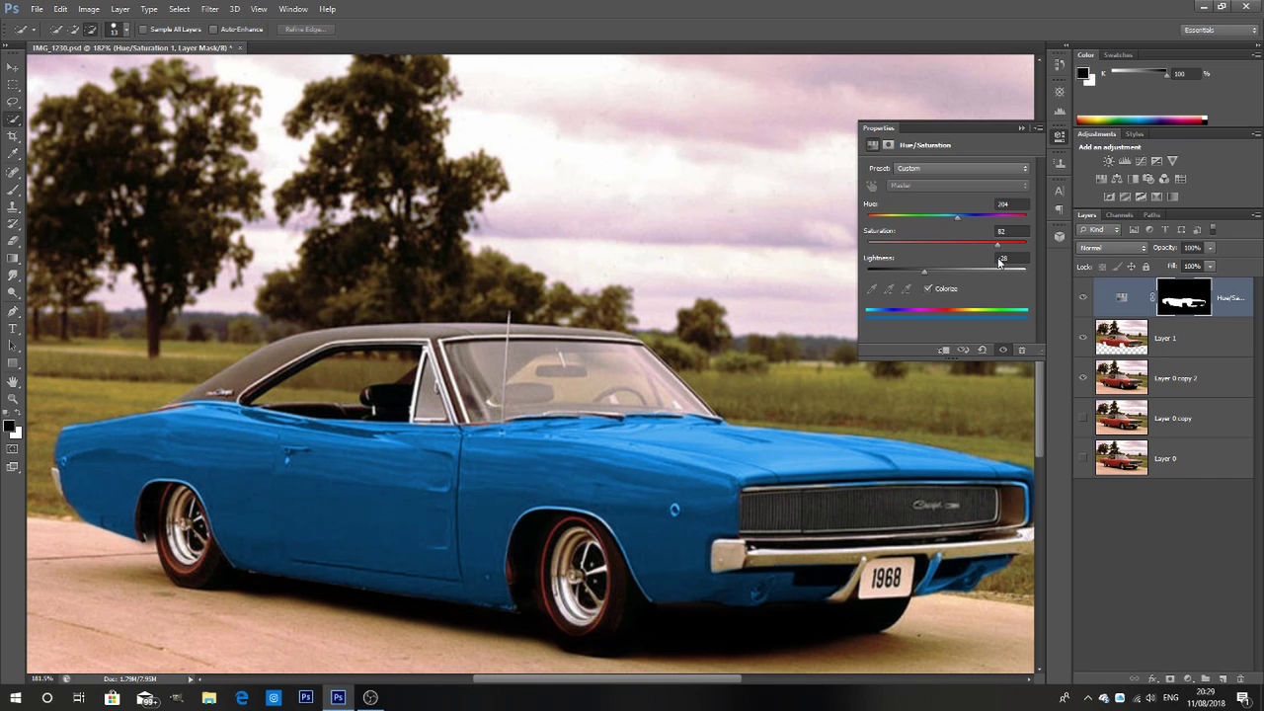
left_click_drag(972, 270, 964, 272)
left_click(1017, 127)
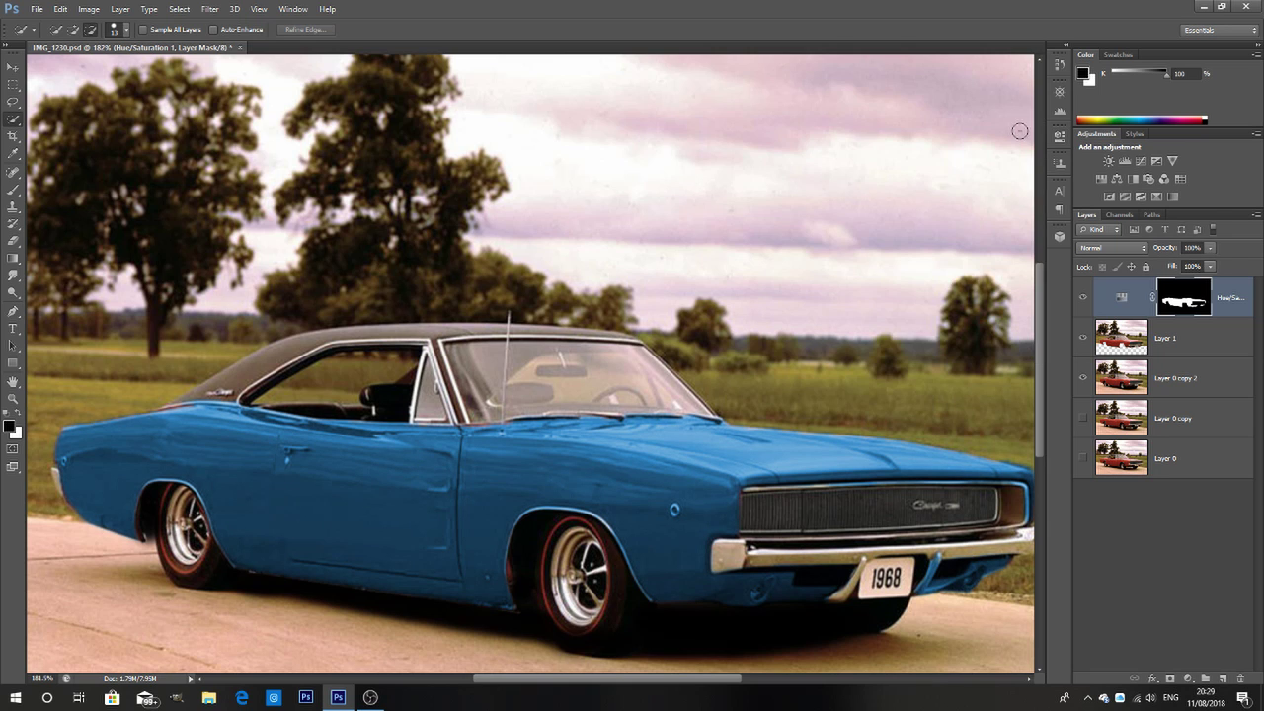
Compare the car before and after recoloring by toggling the Hue/Saturation layer's visibility.
left_click(1084, 299)
left_click(1083, 300)
left_click(1083, 299)
left_click(1083, 299)
left_click(1083, 299)
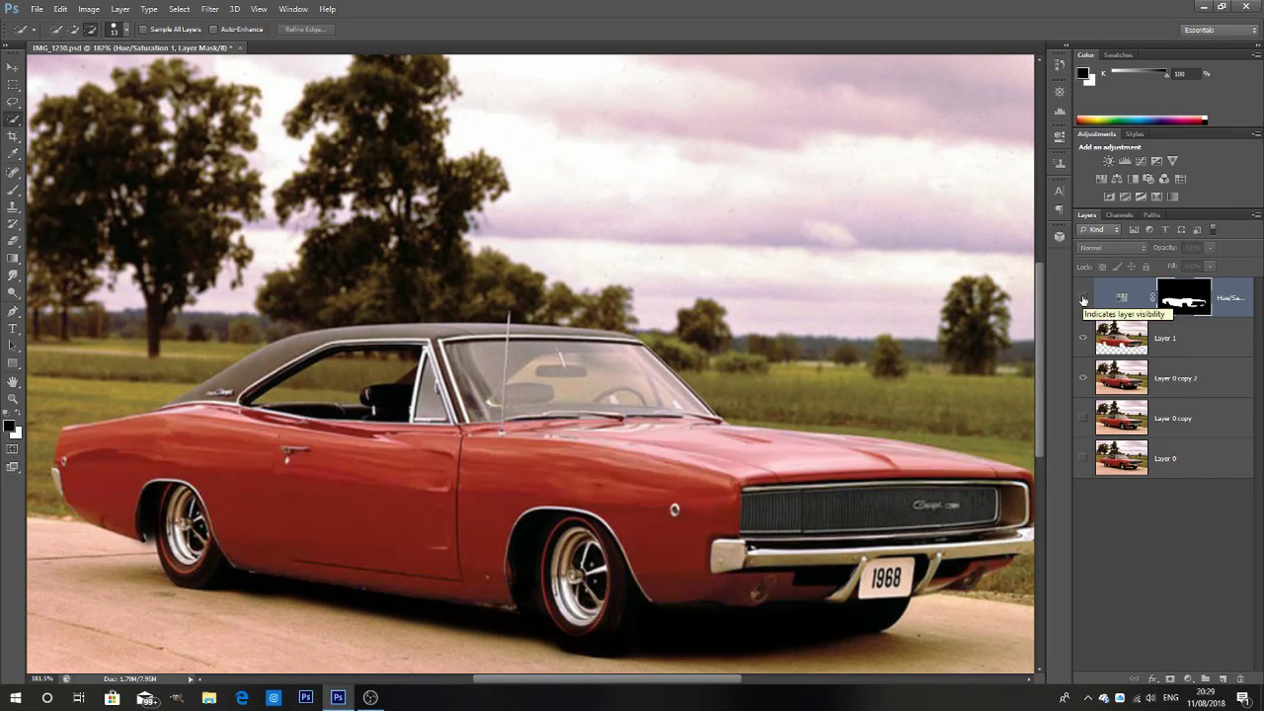
left_click(1083, 299)
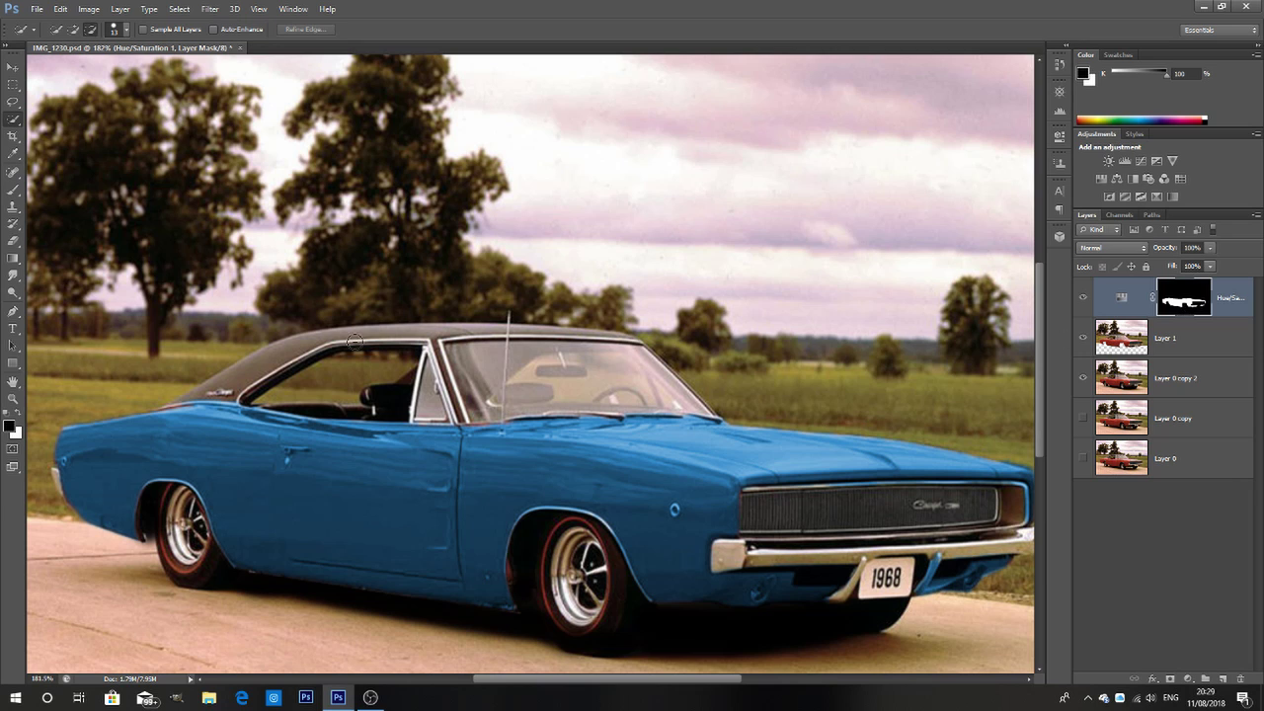
Reduce the Brush to 20 px and paint black on the layer mask below the front bumper beside the number plate.
left_click(15, 190)
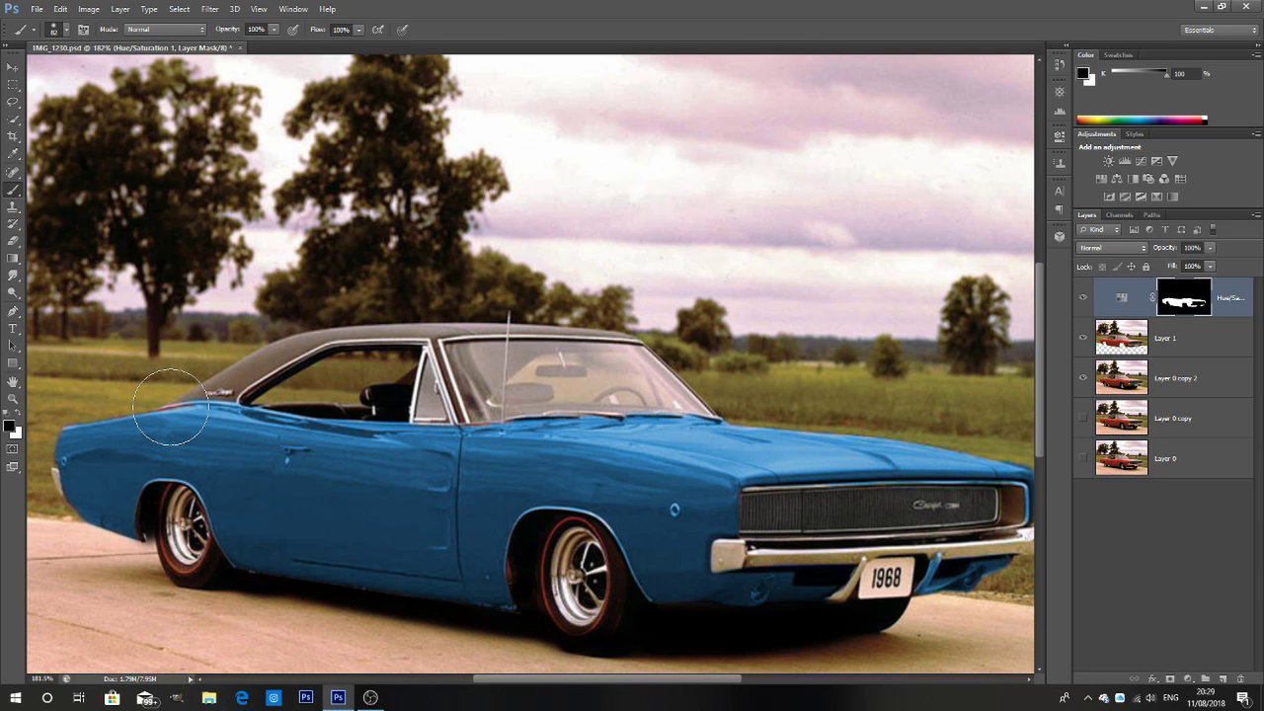
key("bracketleft")
key("bracketleft")
key("bracketleft")
key("bracketleft")
key("bracketleft")
key("bracketleft")
mouse_move(938, 567)
left_mouse_down()
mouse_move(926, 584)
mouse_move(957, 576)
left_mouse_up()
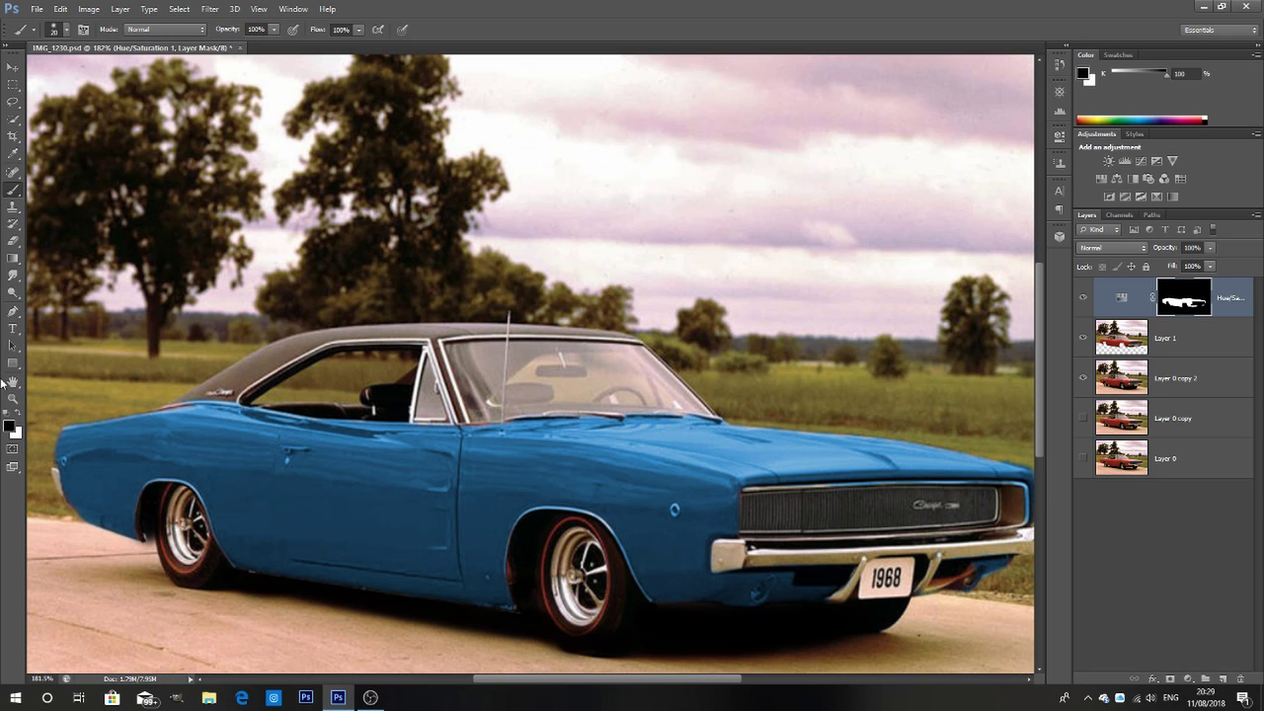
Paint white on the mask to recolor the panel below the bumper blue, and clean the spill onto the road with black.
key("x")
left_click_drag(1001, 559, 936, 593)
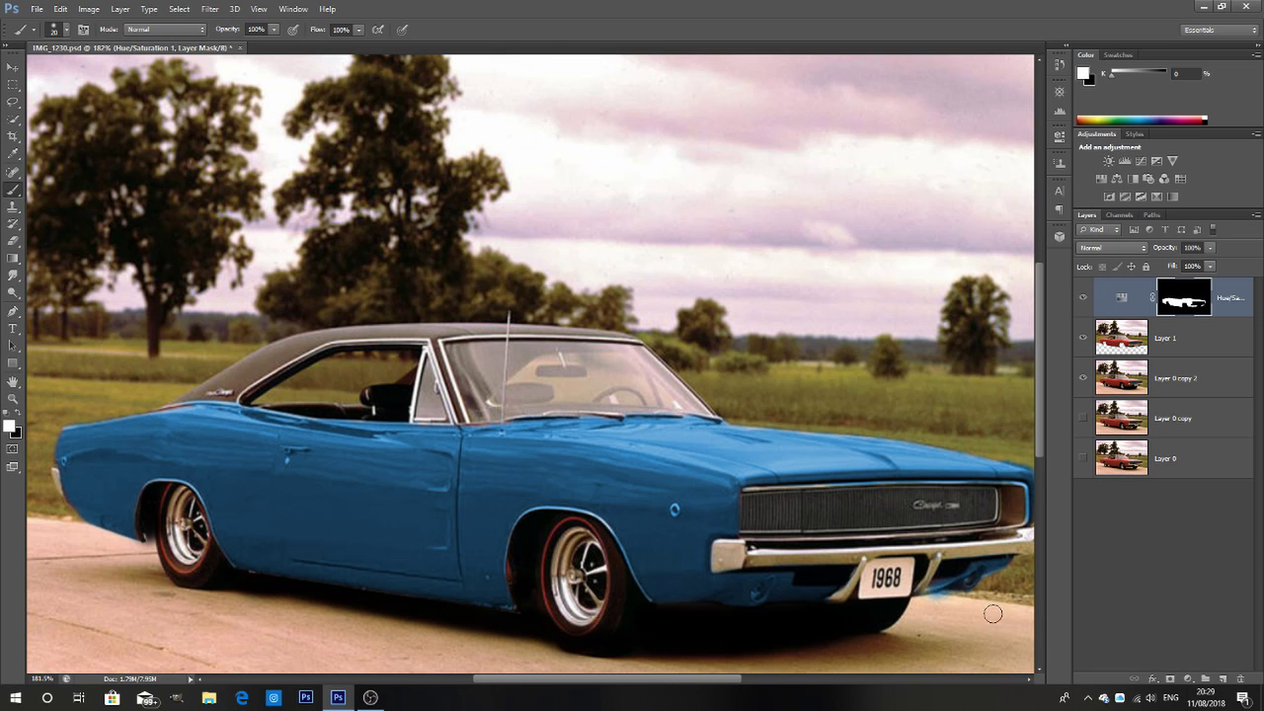
scroll(885, 553, "up", 4)
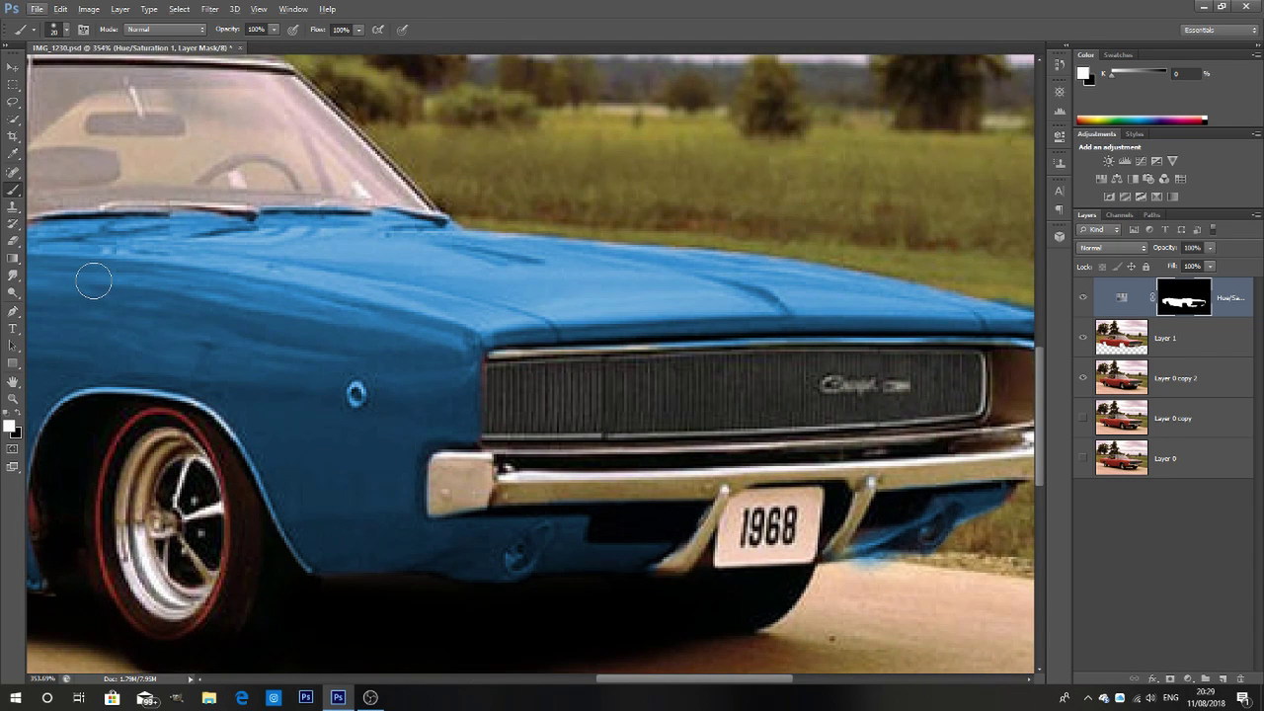
key("d")
key("Escape")
key("Escape")
key("x")
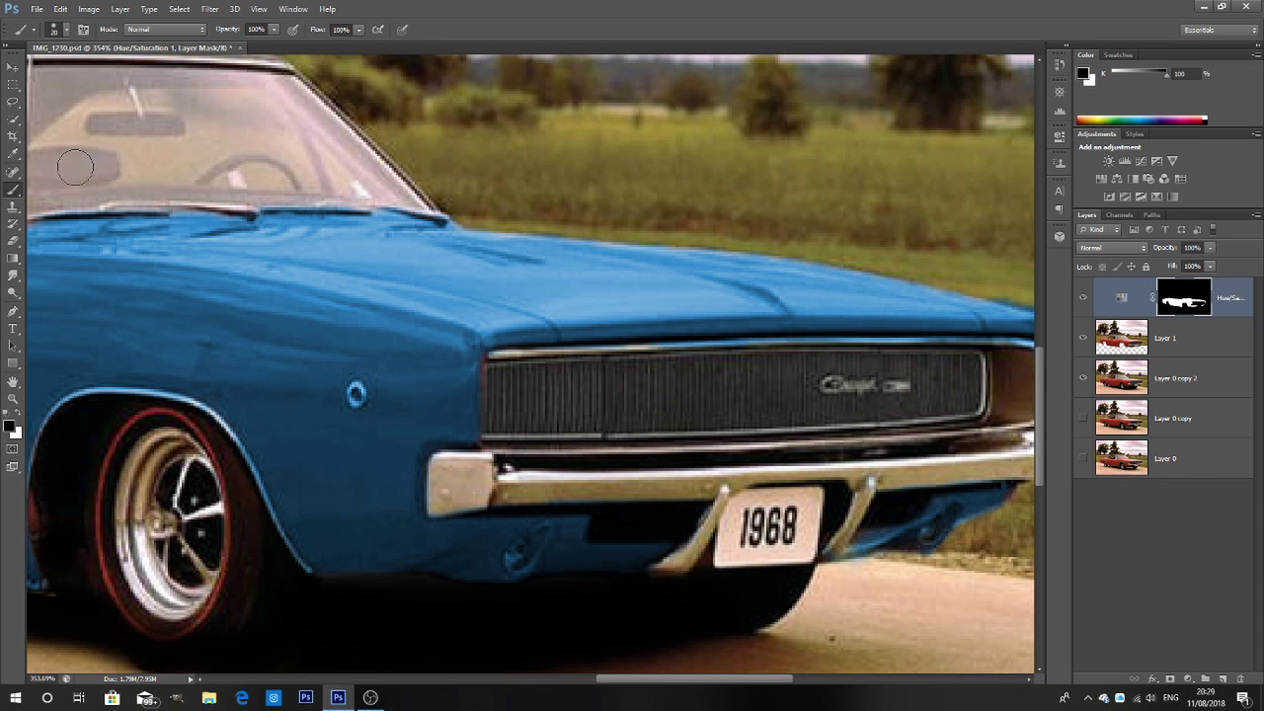
Touch up the layer mask along the grille's upper edge with white and black brush strokes.
key("x")
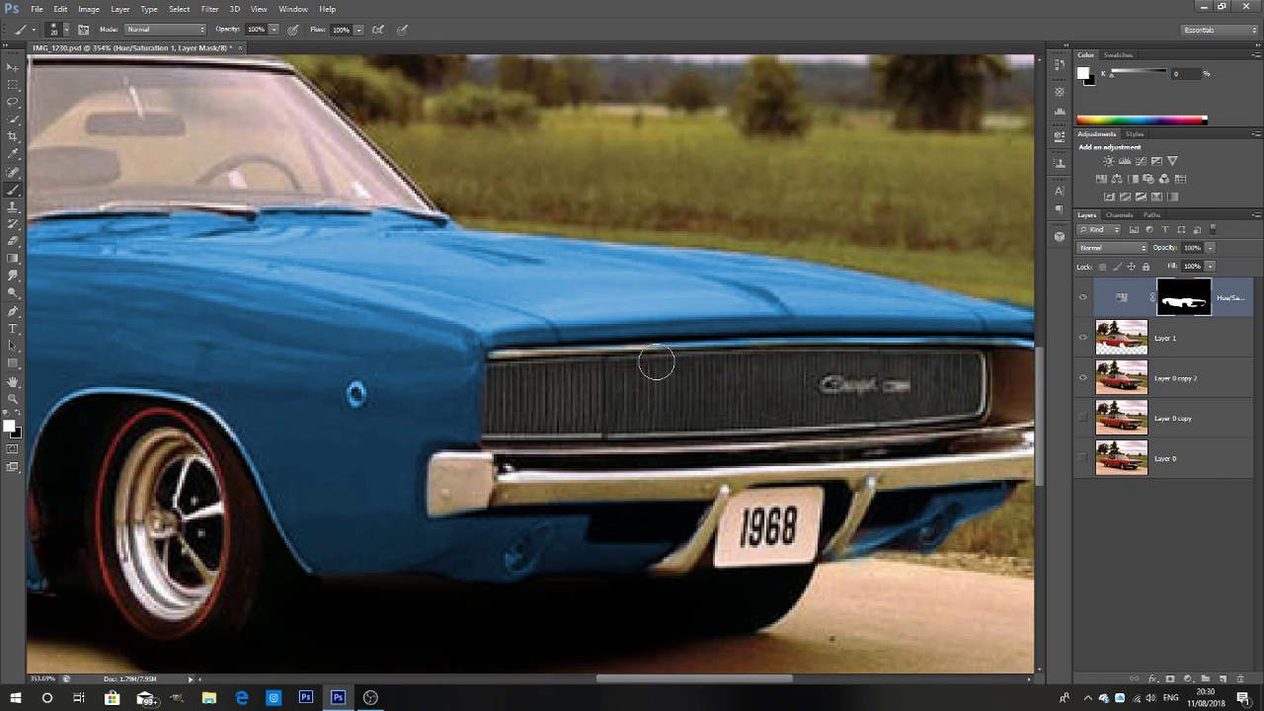
left_click_drag(666, 361, 731, 359)
key("x")
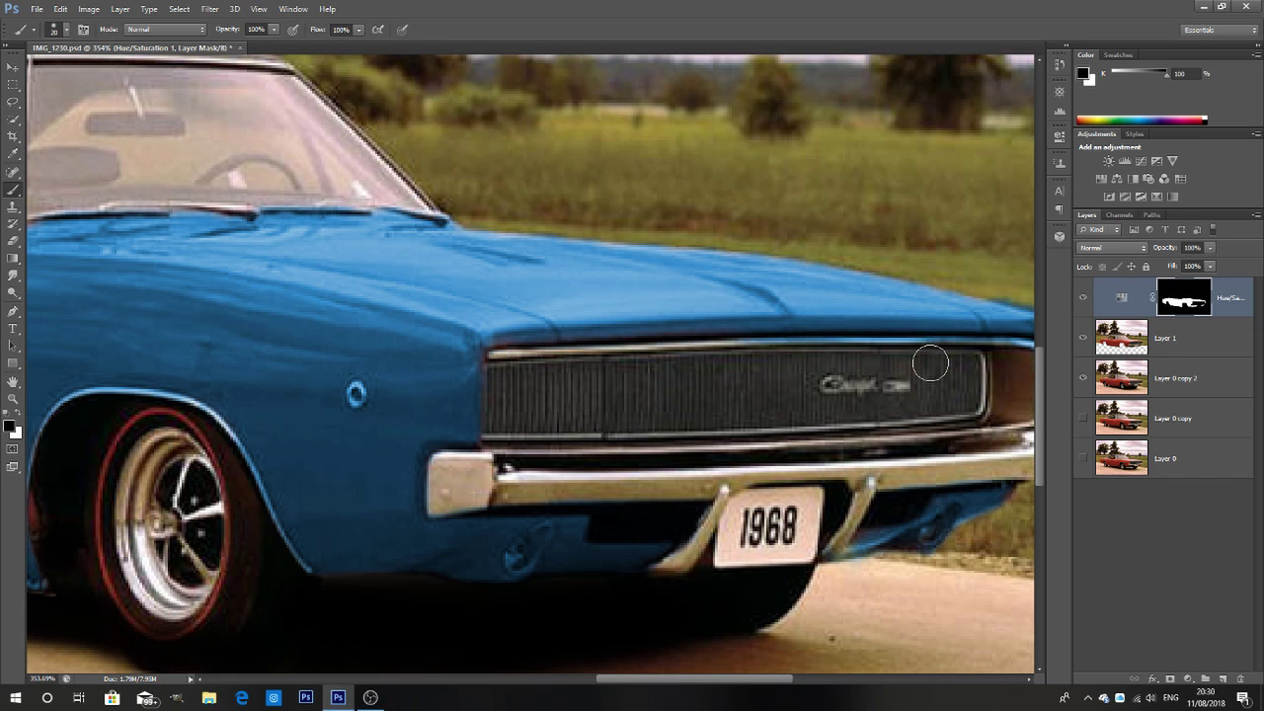
left_click_drag(985, 359, 733, 360)
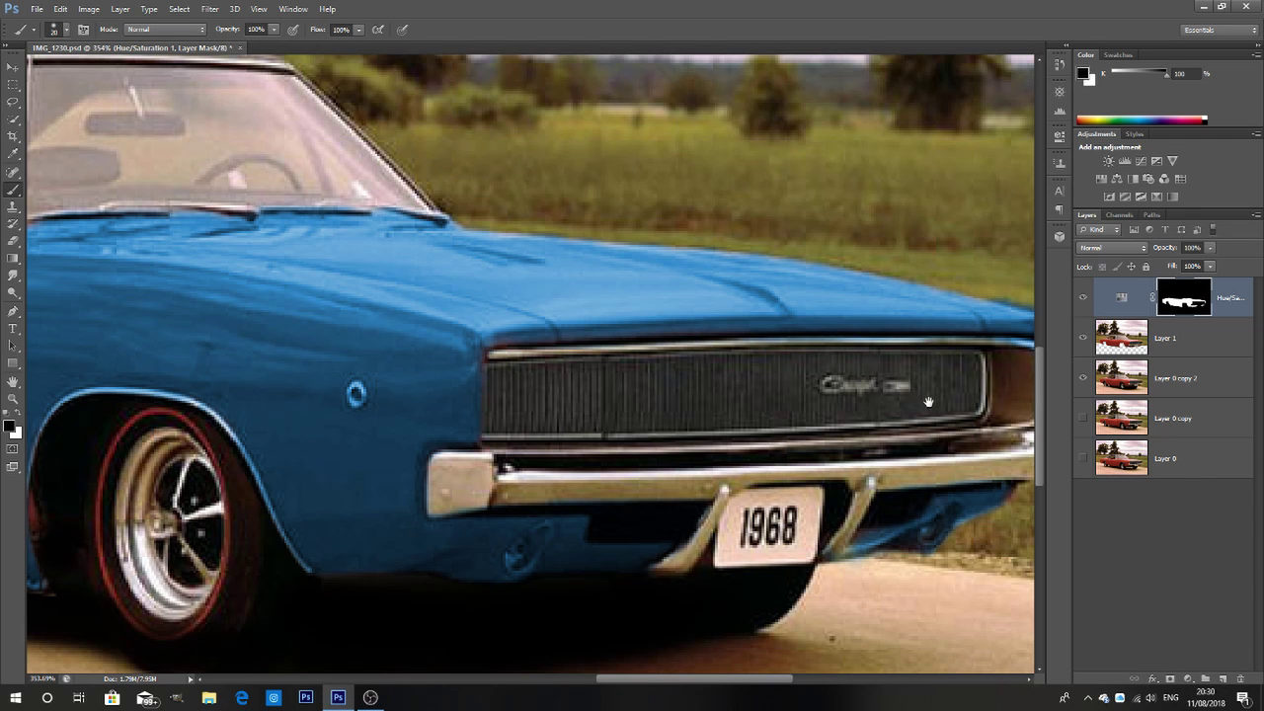
Paint white on the mask over the leftover red strip at the base of the rear roof pillar.
mouse_move(990, 391)
left_mouse_down()
mouse_move(525, 380)
mouse_move(560, 365)
mouse_move(555, 406)
left_mouse_up()
left_click_drag(391, 404, 691, 404)
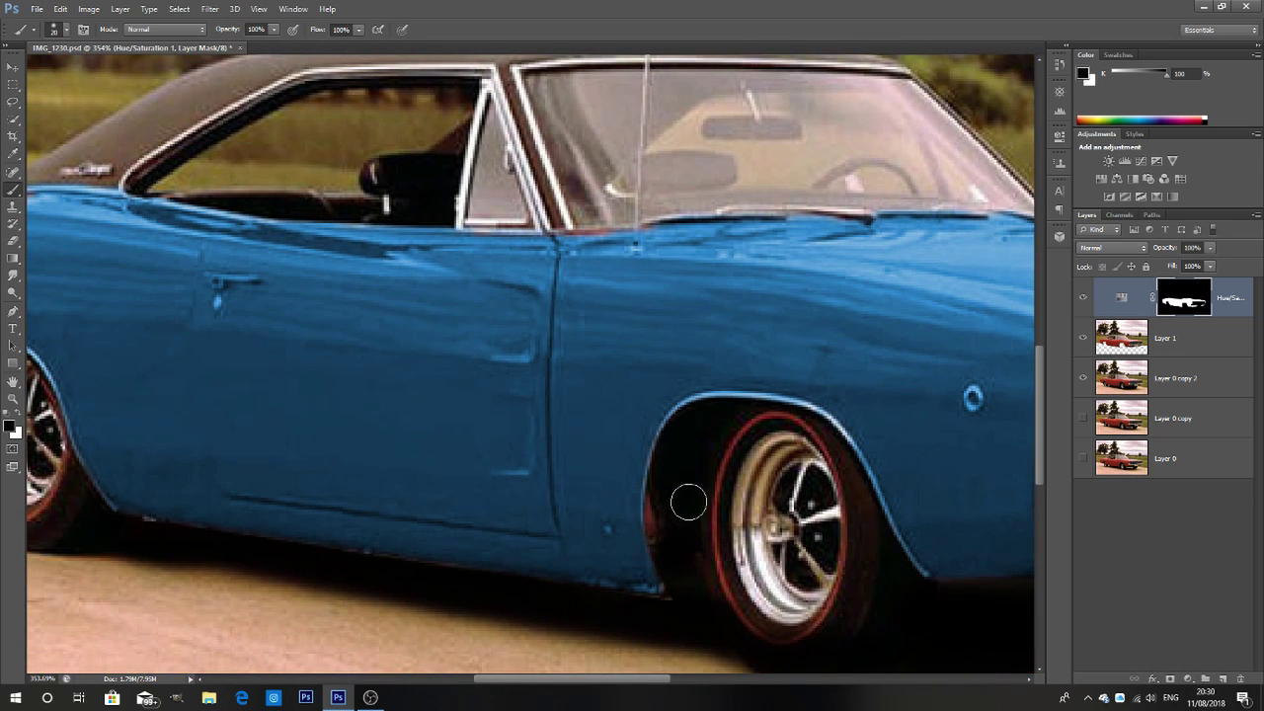
left_click_drag(338, 381, 682, 451)
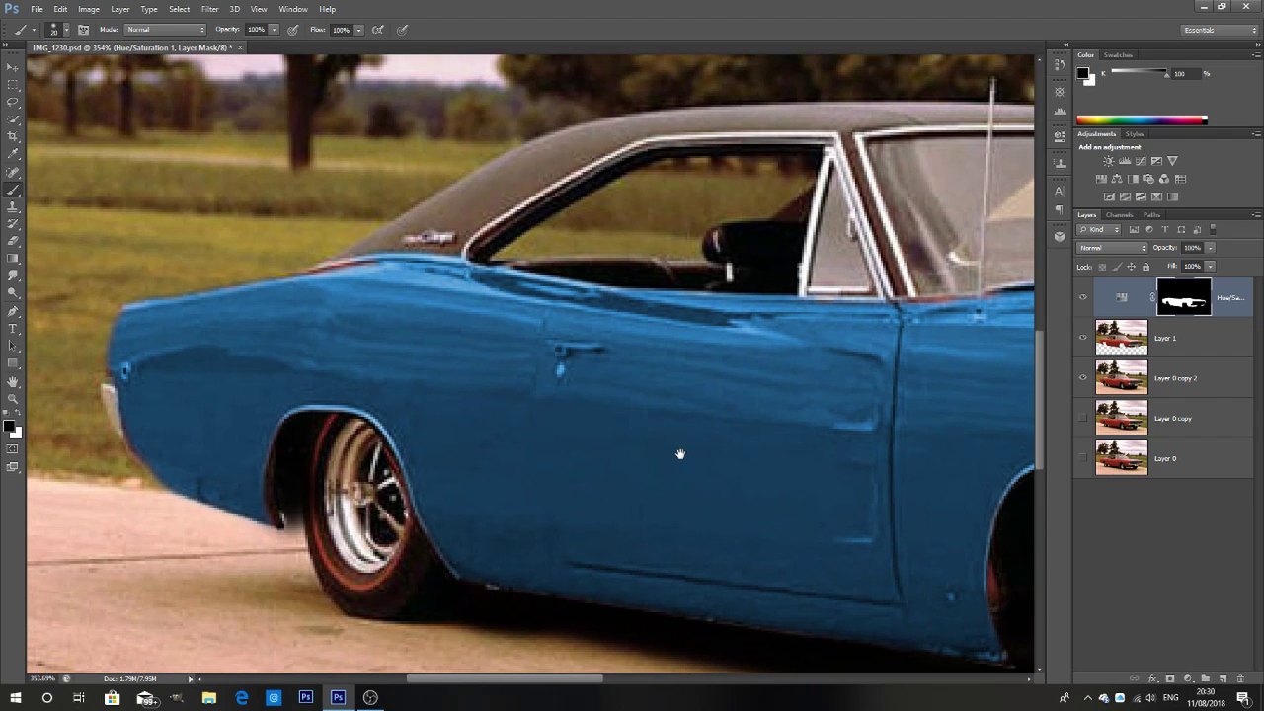
mouse_move(379, 265)
left_mouse_down()
mouse_move(308, 282)
mouse_move(345, 261)
mouse_move(391, 270)
mouse_move(319, 284)
left_mouse_up()
key("x")
scroll(470, 316, "down", 2)
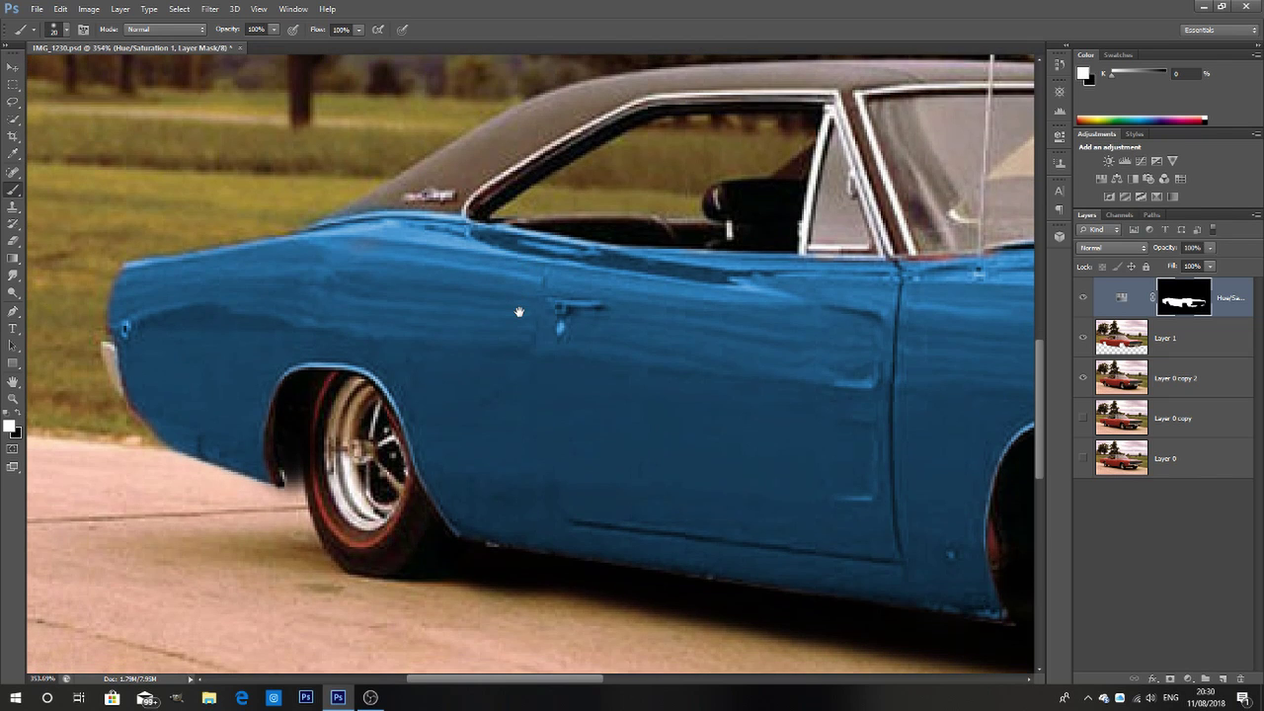
scroll(517, 306, "down", 5)
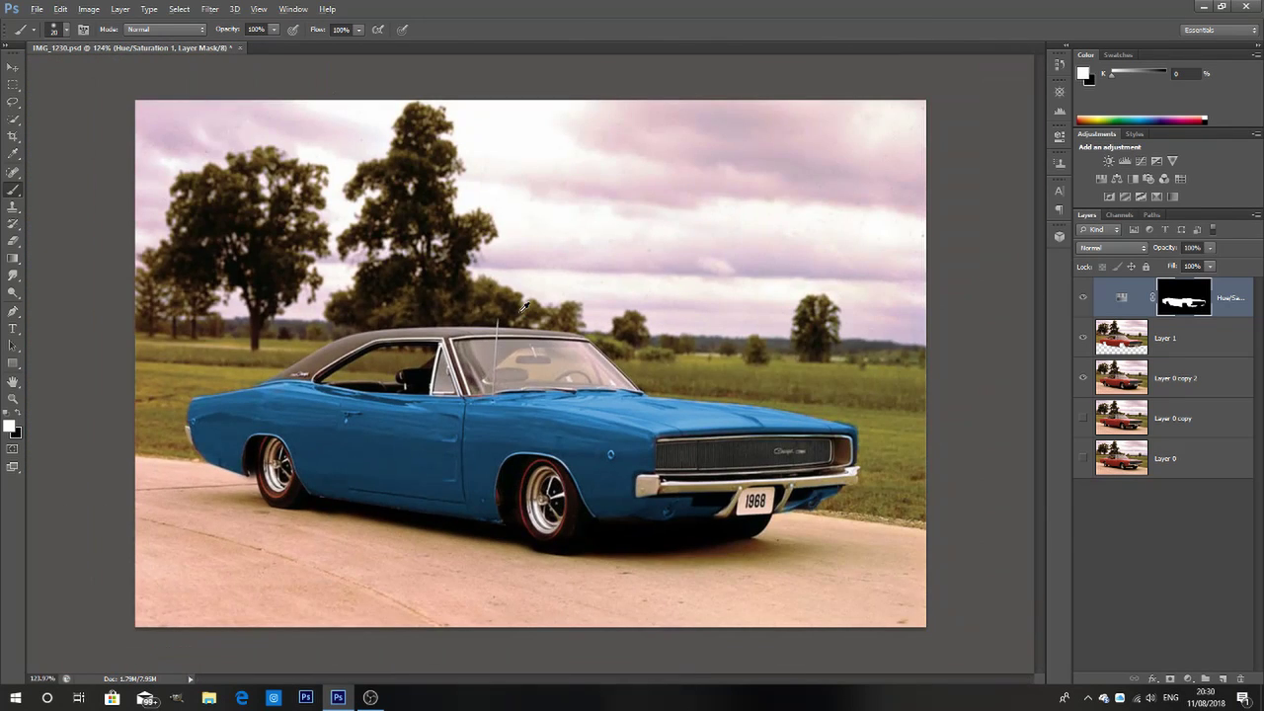